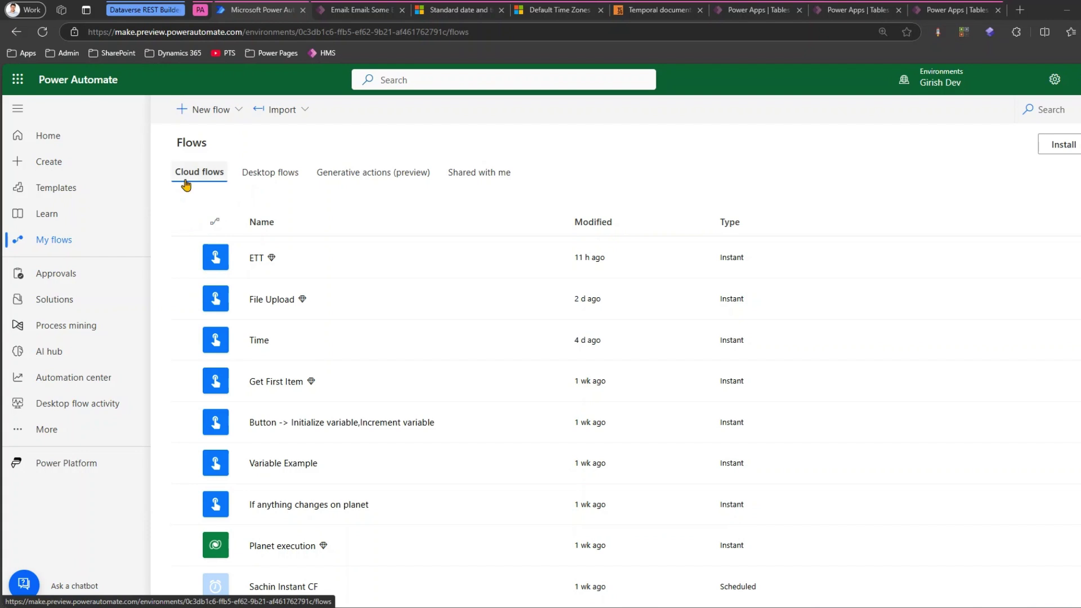
Step: Create an instant cloud flow named TimeZoneConverter that uses the "Manually trigger a flow" trigger
click(215, 111)
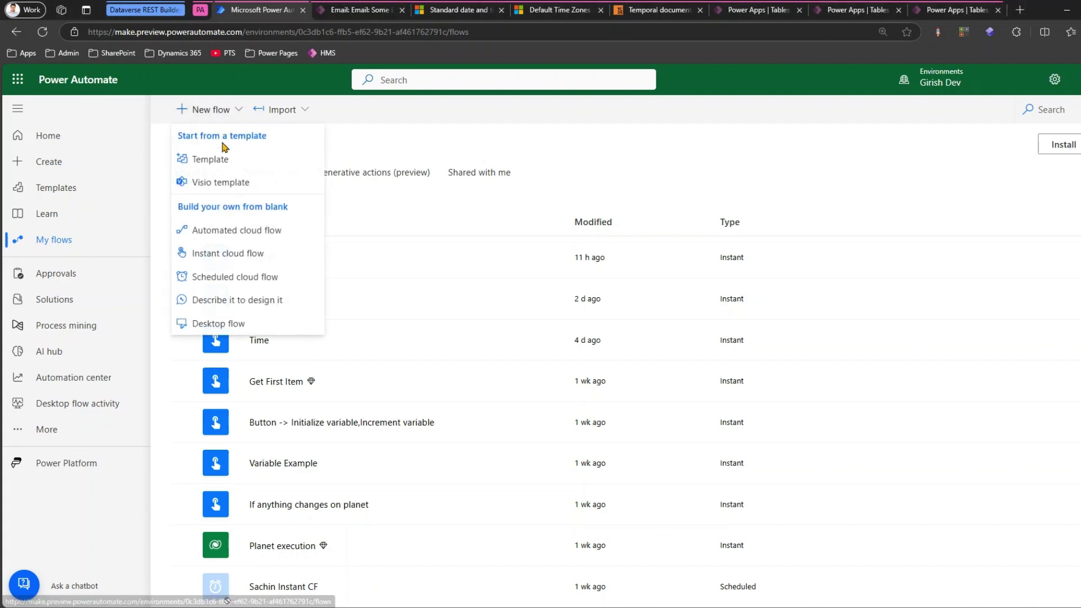
click(245, 253)
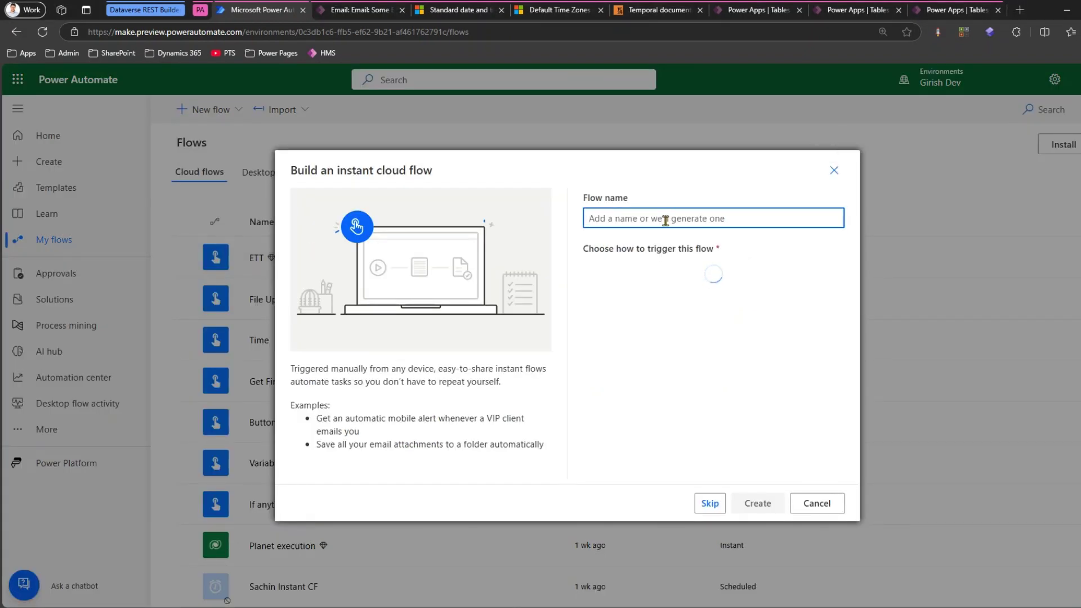
text(TimeZoneConverter)
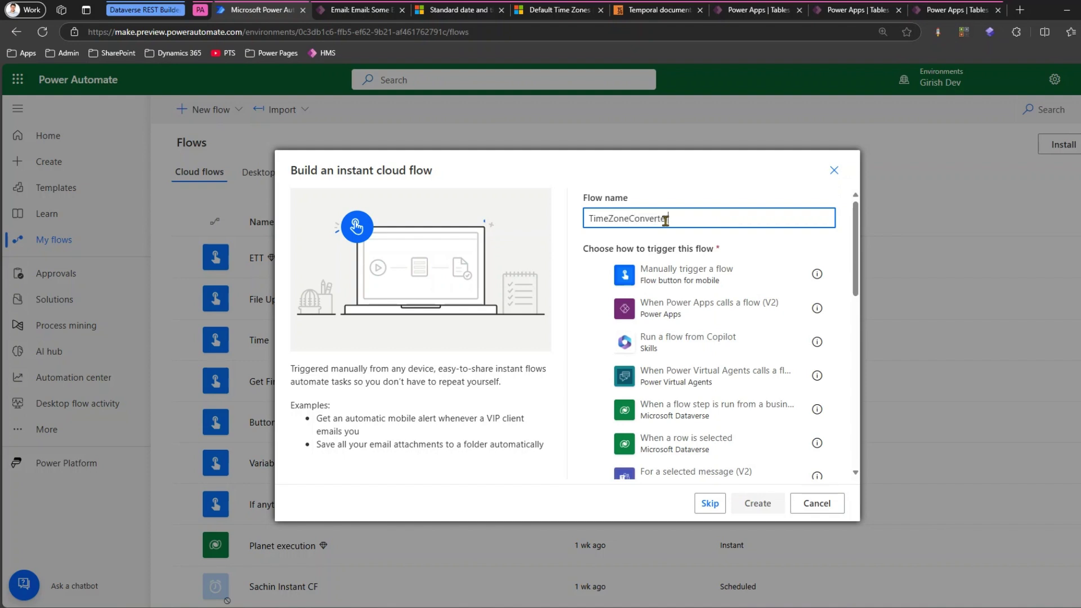
click(675, 274)
click(758, 503)
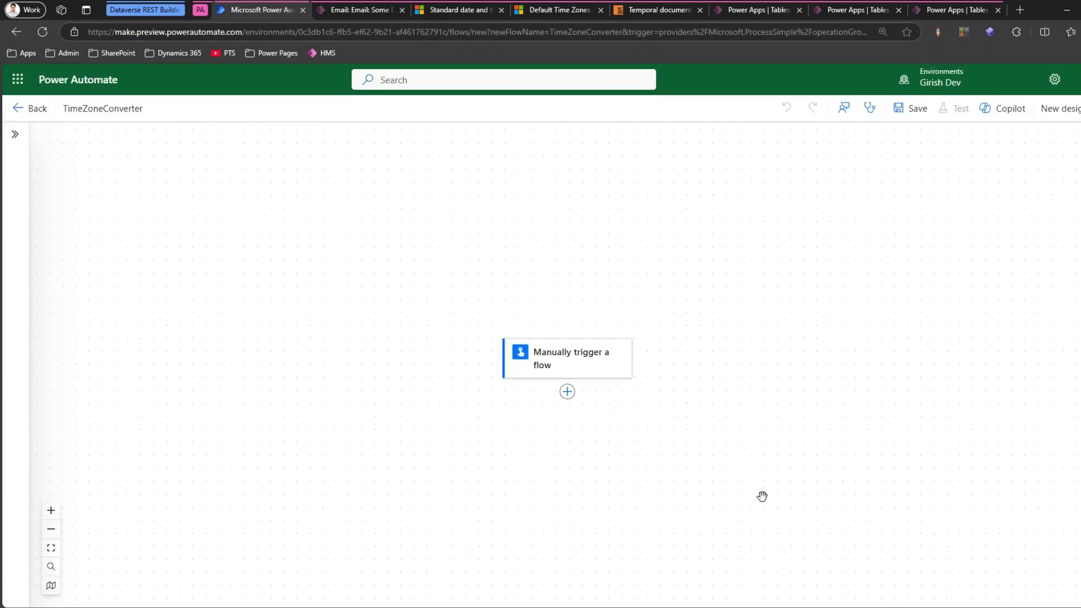
Step: Add the Date Time action "Convert time zone" below the manual trigger
click(567, 392)
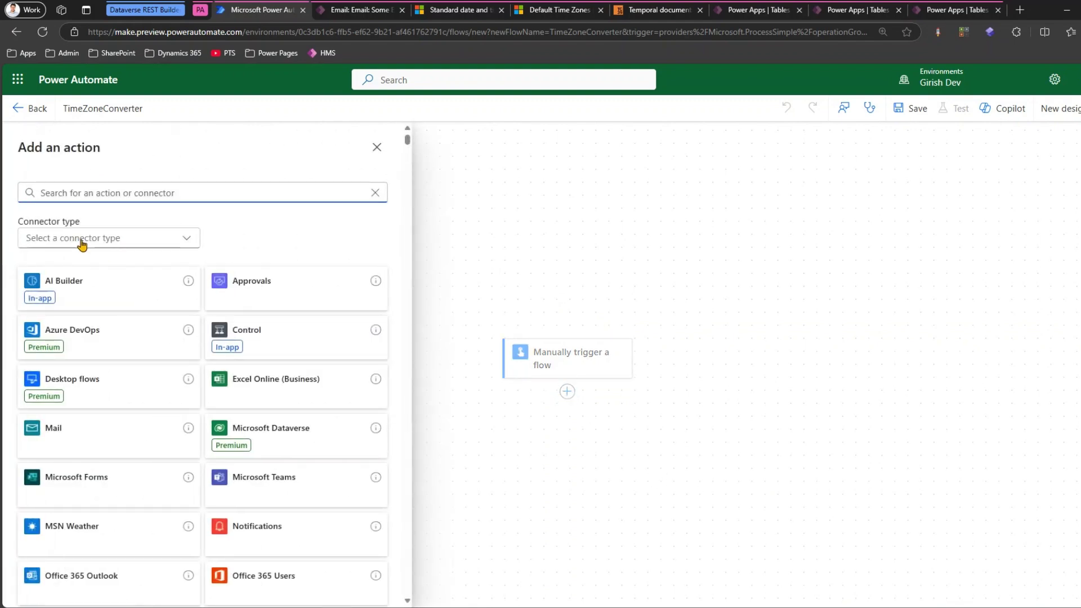
text(time)
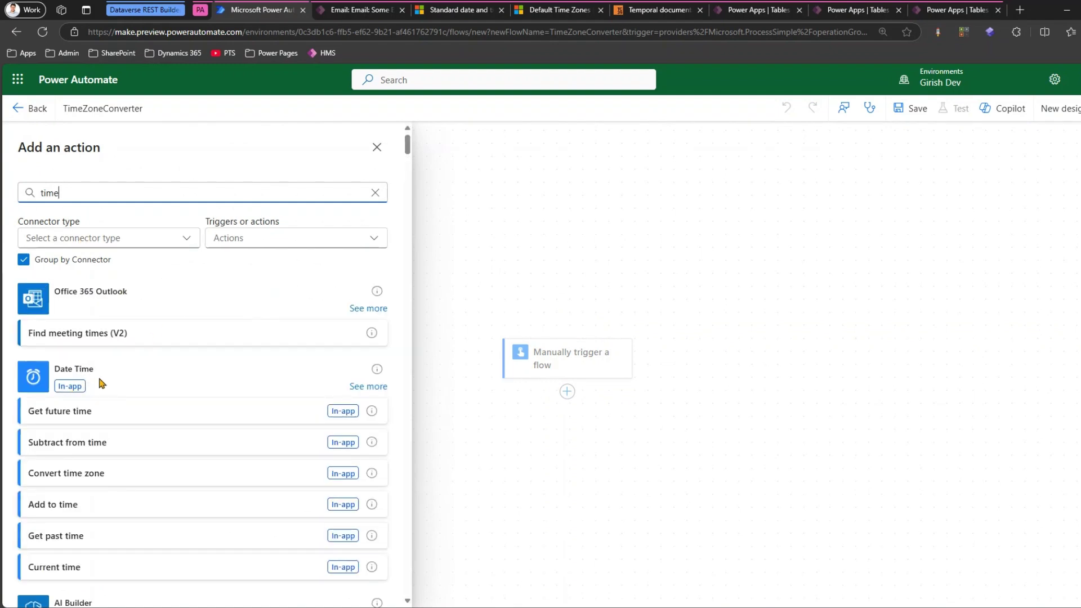
click(367, 386)
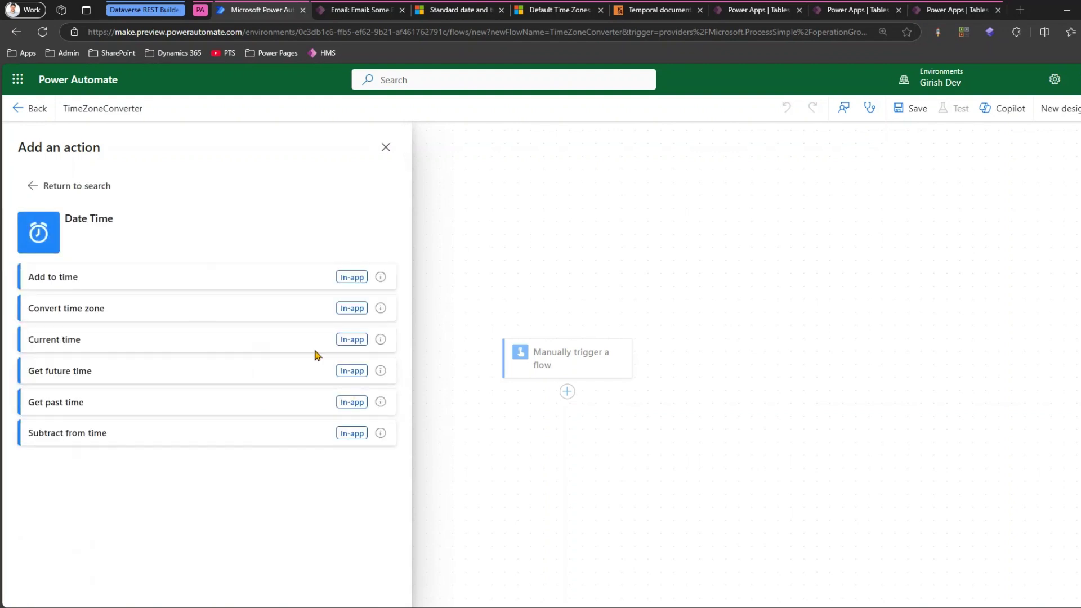
click(97, 309)
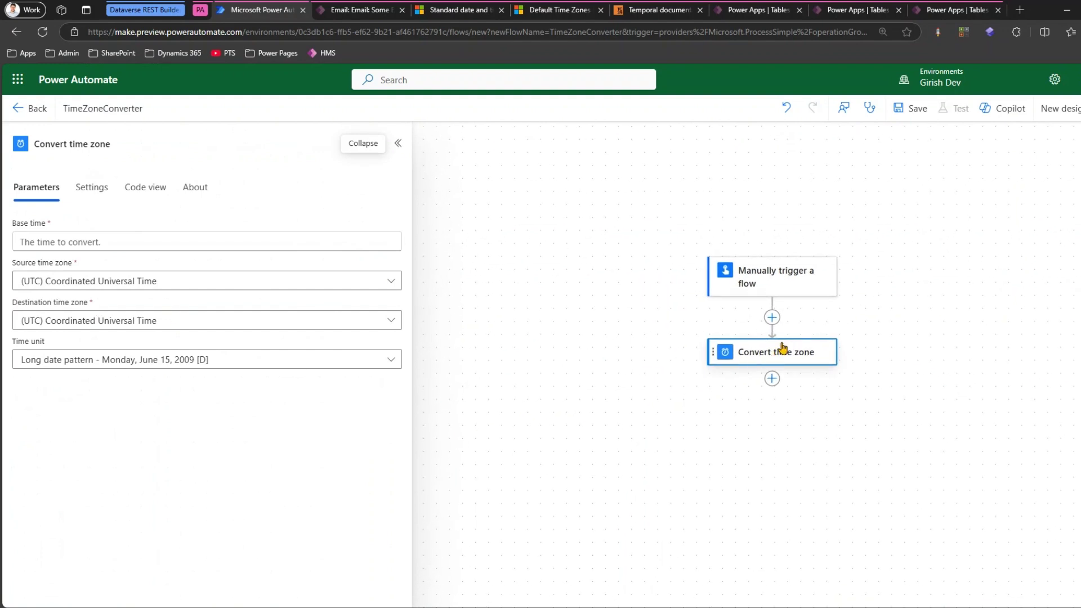
Step: Set the base time of the Convert time zone action to the expression utcNow()
click(34, 241)
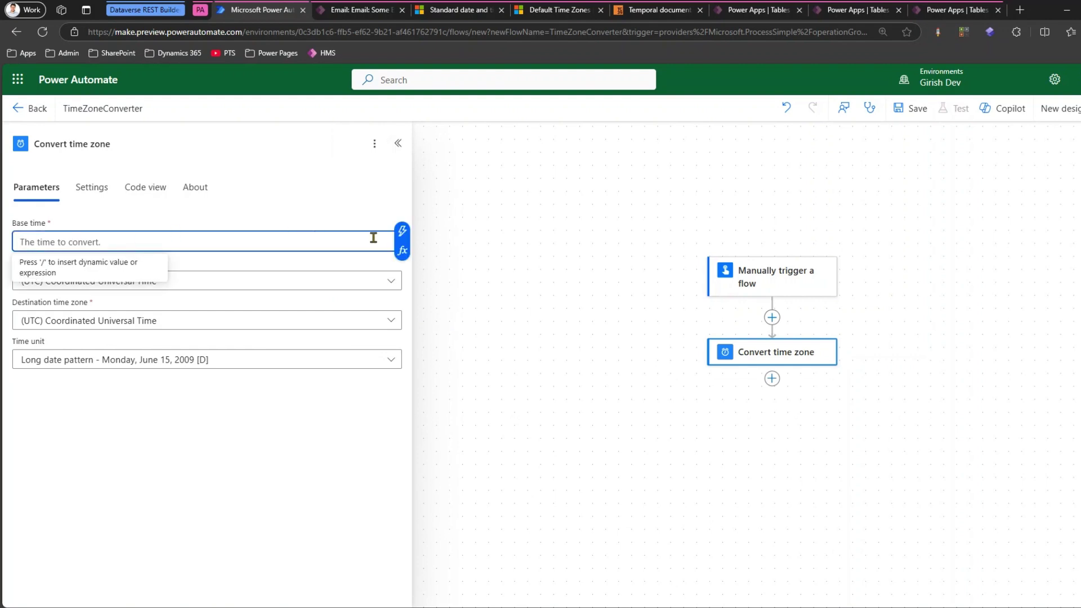
click(403, 253)
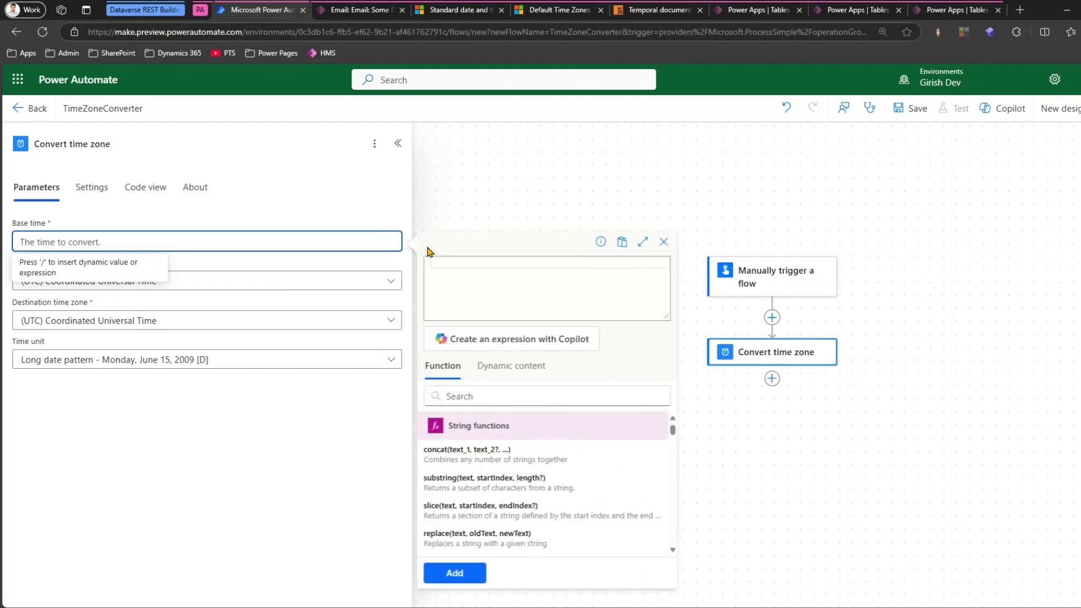
text(utcNow()
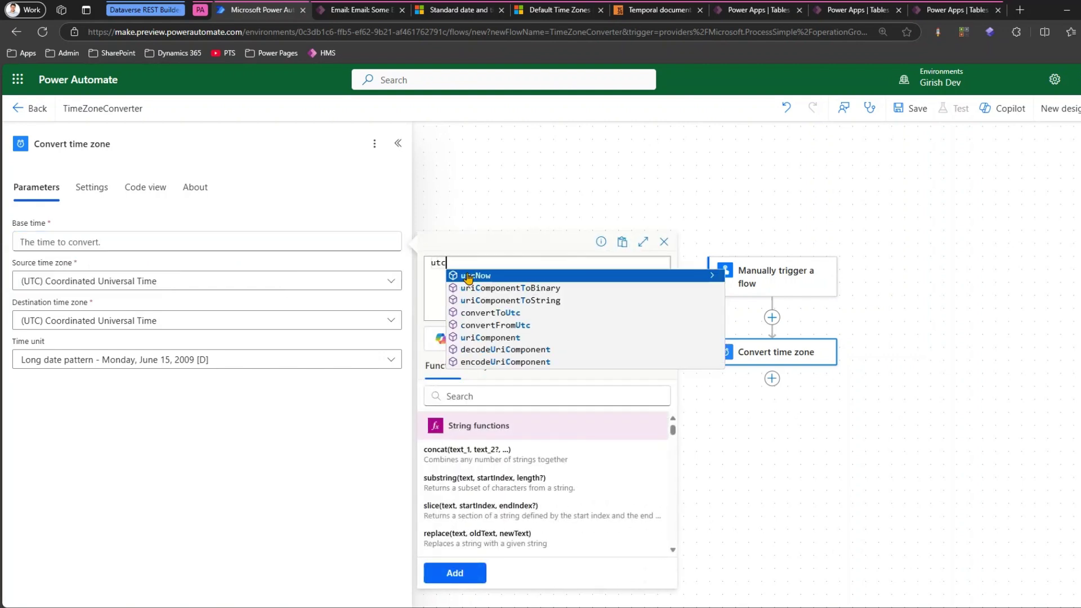
click(467, 276)
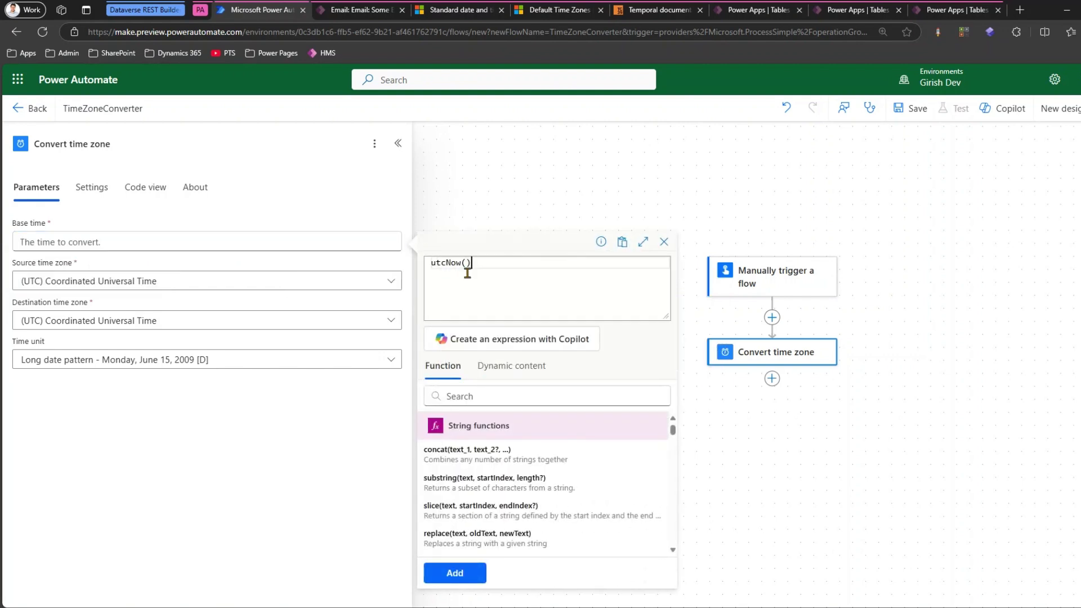
click(476, 576)
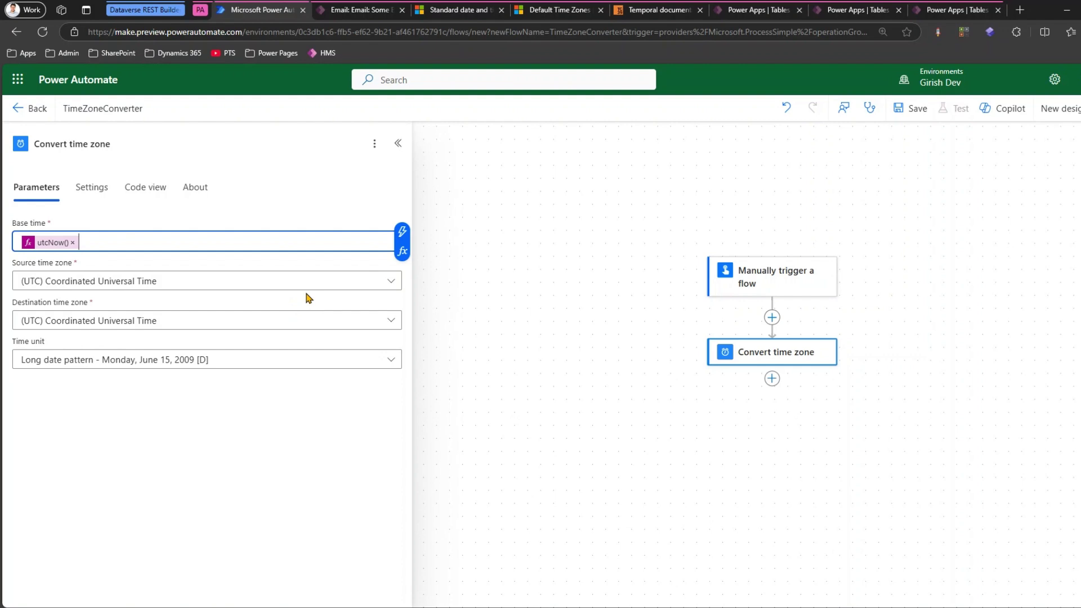
Step: Set the destination time zone of the Convert time zone action to (UTC+10:00) Canberra, Melbourne, Sydney
click(231, 283)
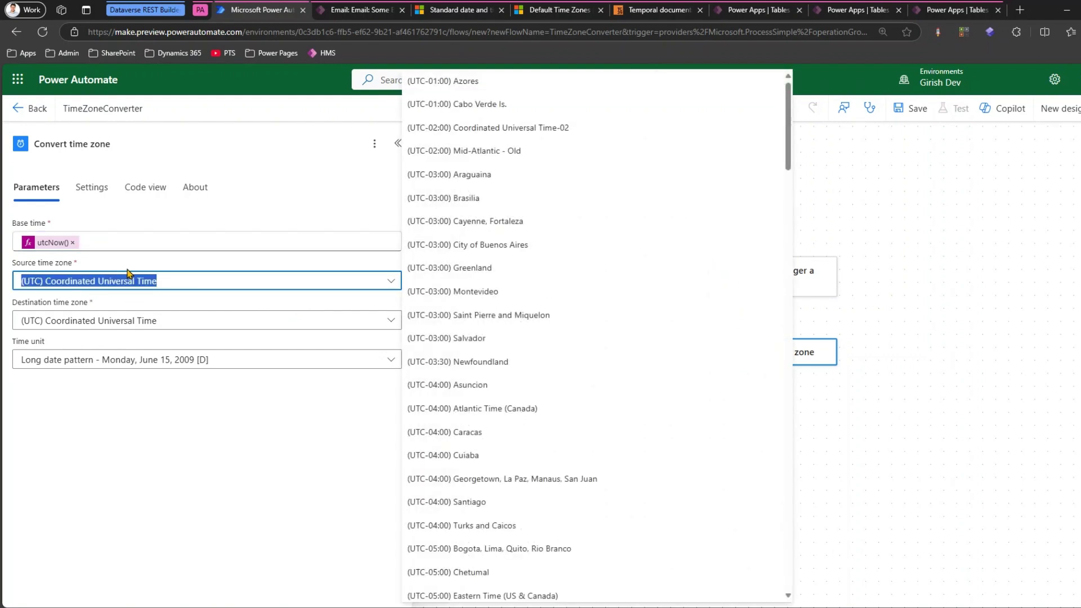
click(171, 276)
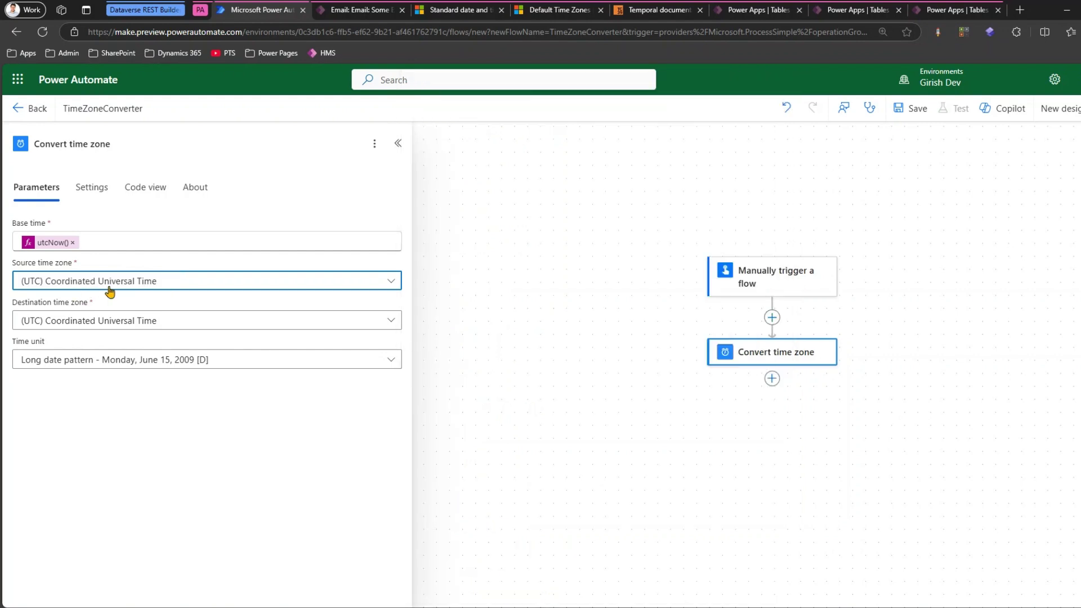
click(134, 321)
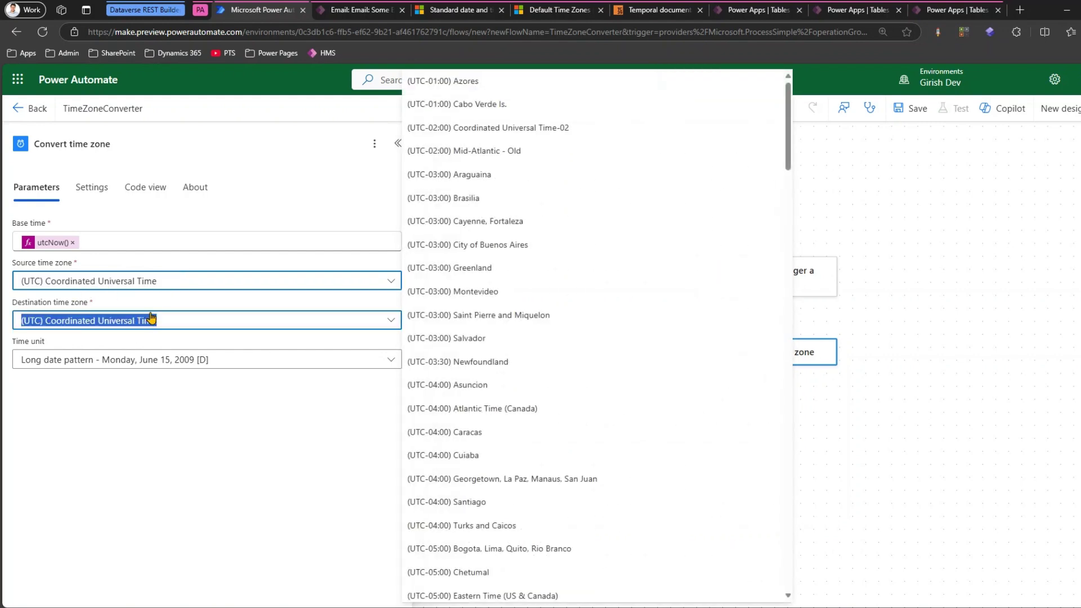
scroll(770, 237, down, 15)
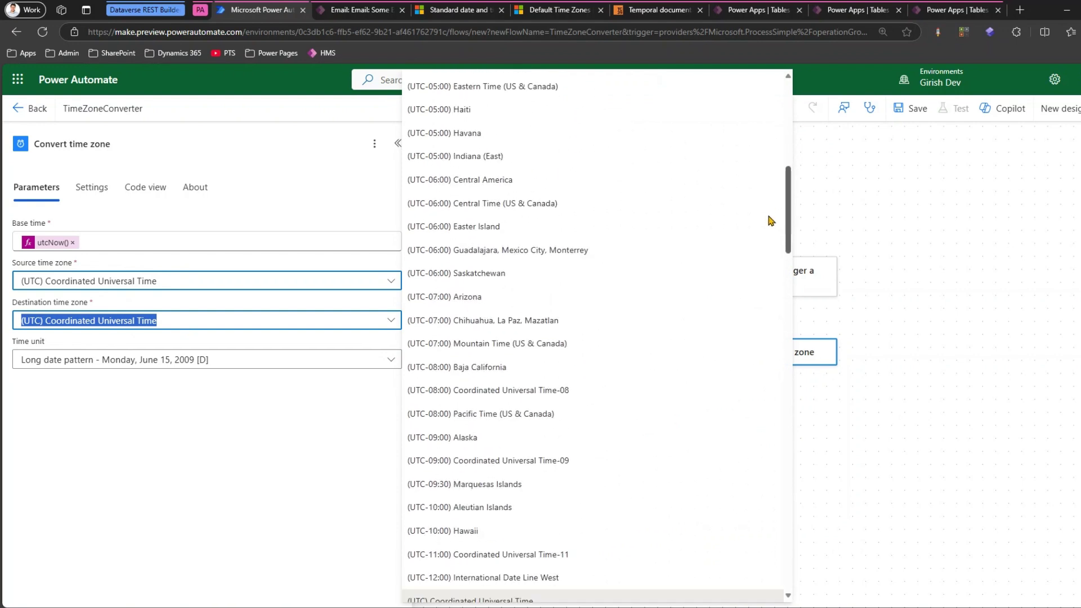
scroll(770, 282, down, 20)
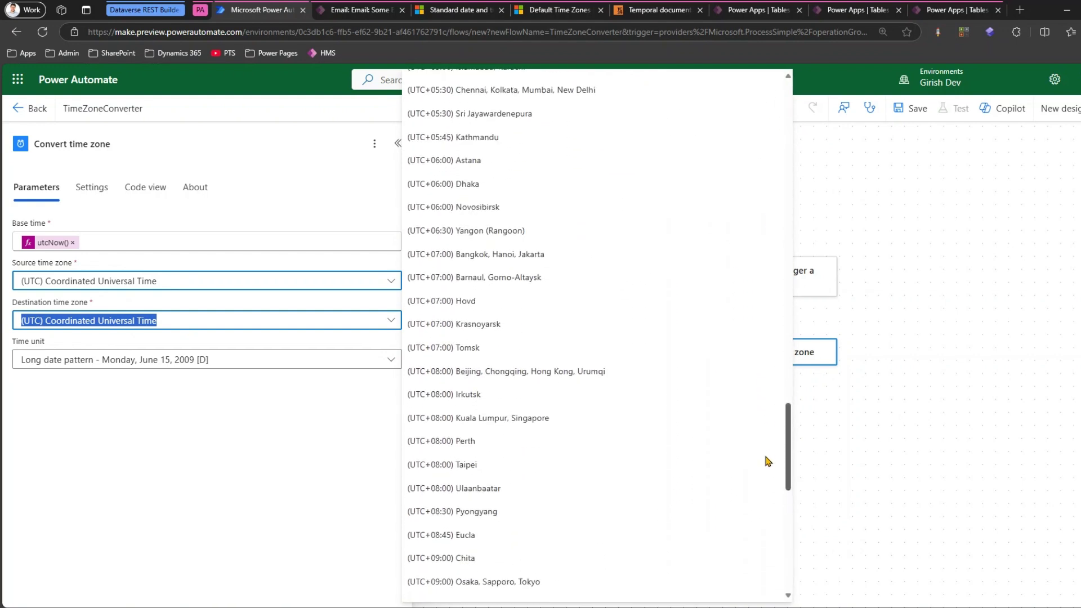
scroll(773, 526, down, 1)
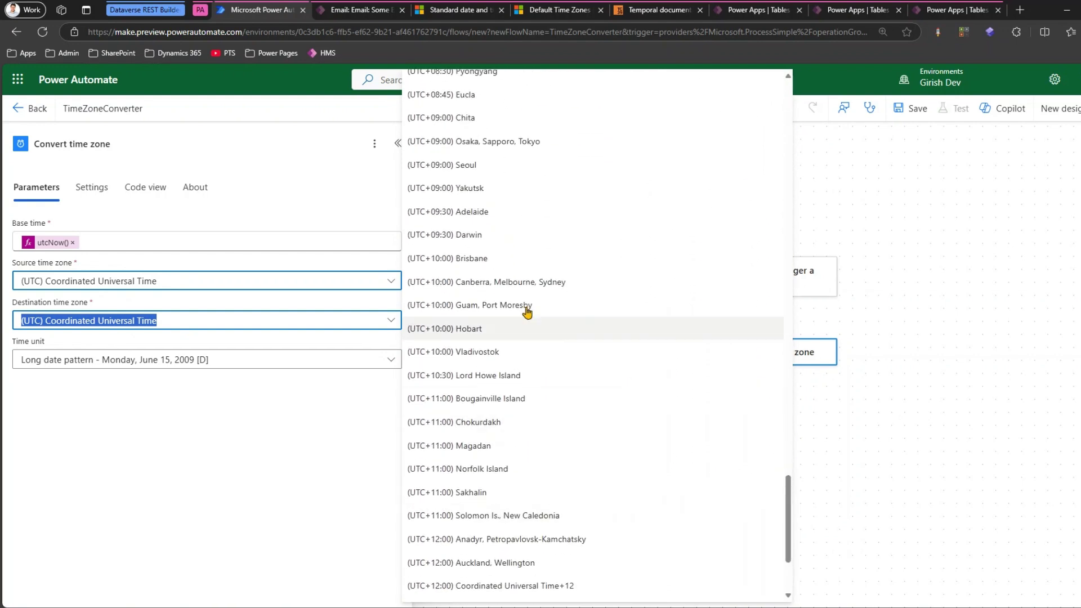
click(496, 282)
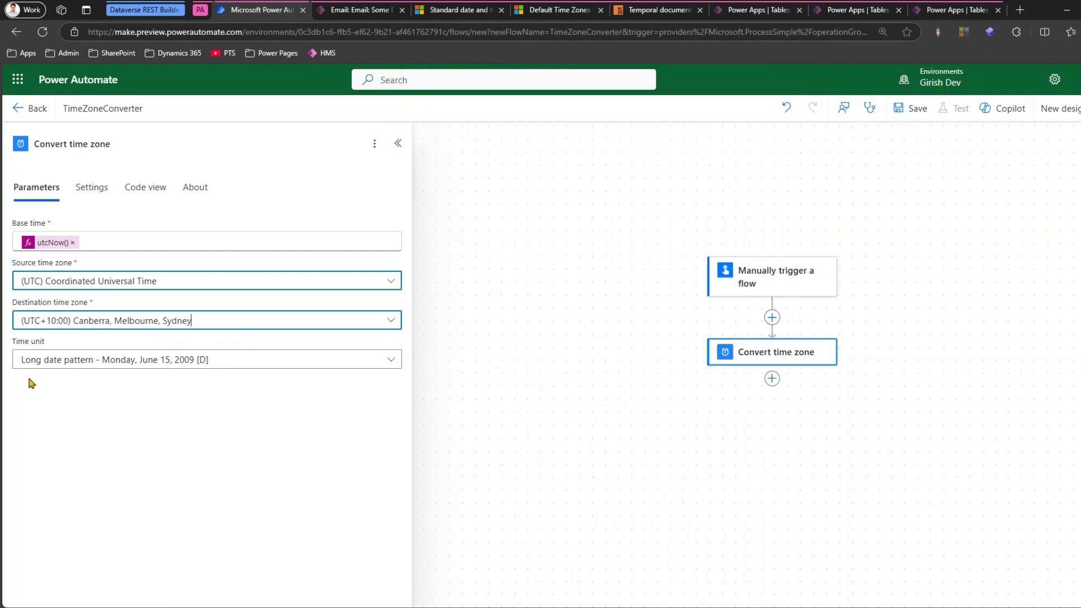
Step: Set the time unit to General date/time pattern (long time) [G] and save the flow
click(68, 360)
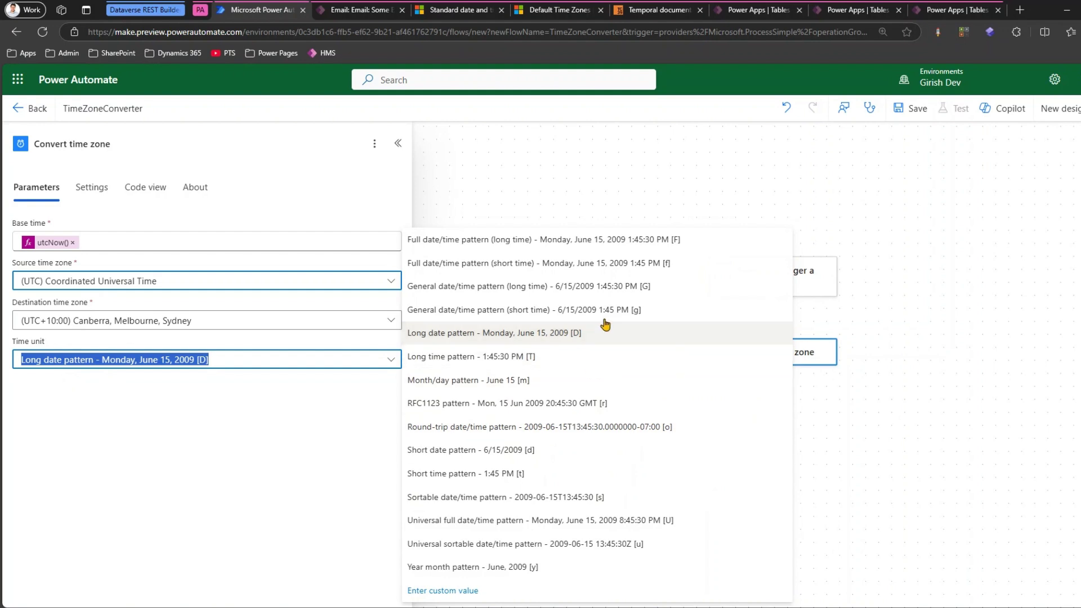
click(506, 287)
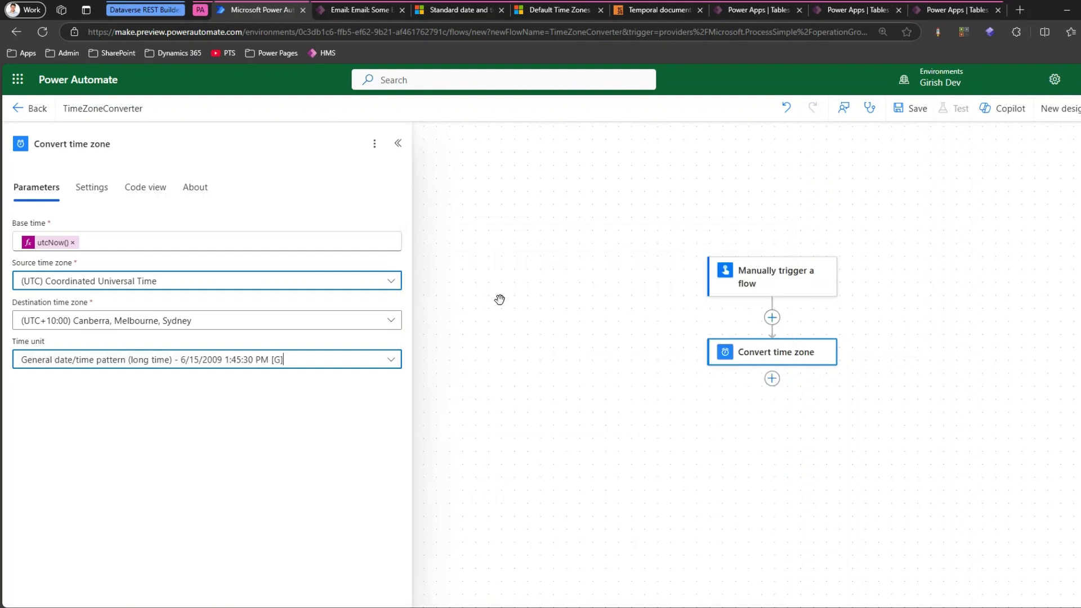
click(913, 109)
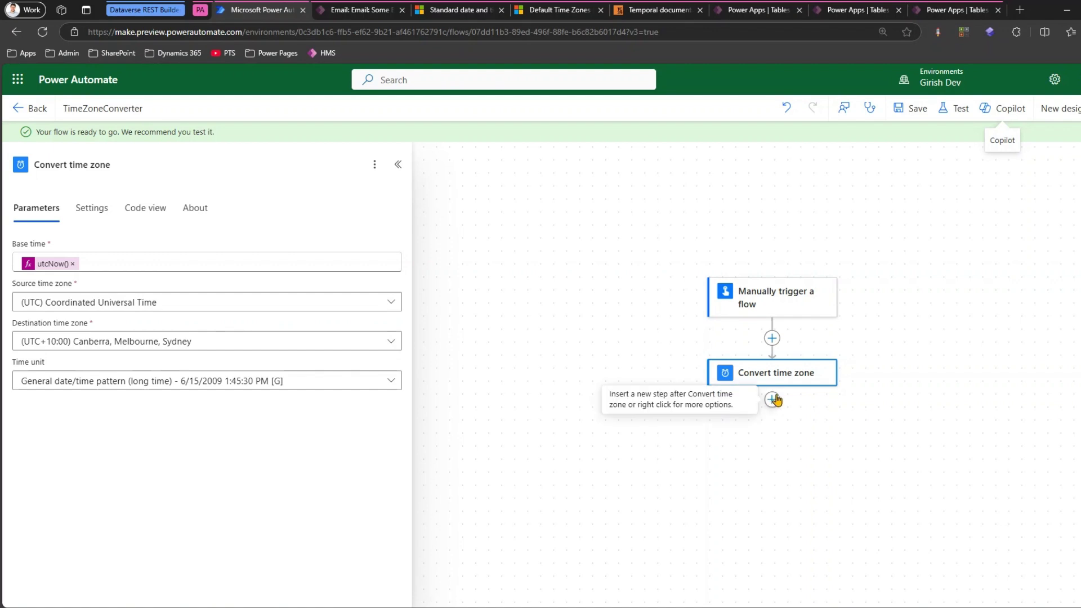
Step: Copy the Convert time zone action and paste the duplicate directly below it in the flow
right_click(771, 401)
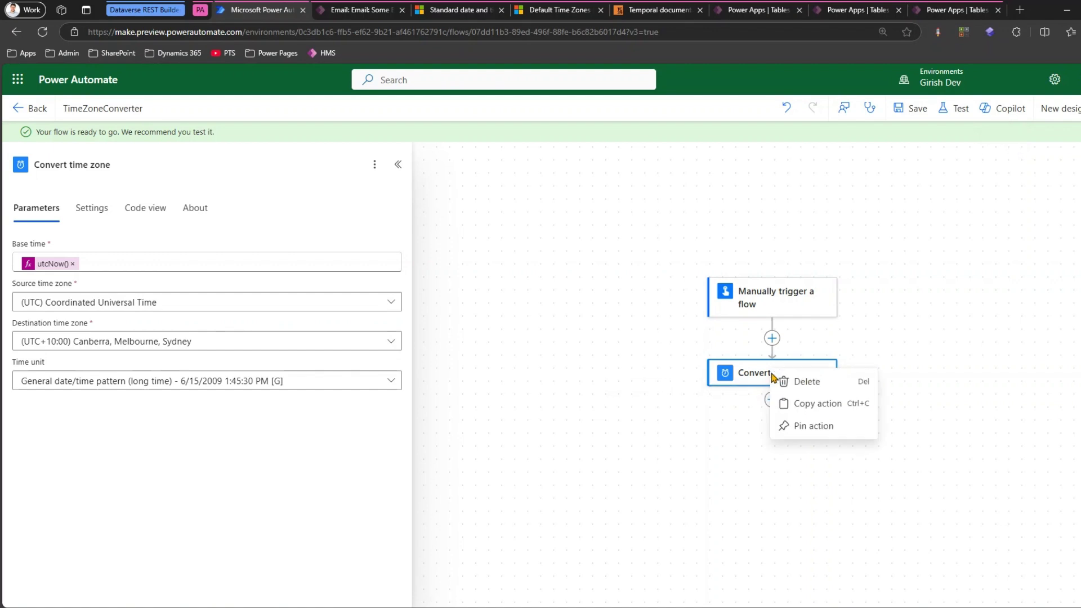
click(800, 414)
click(772, 400)
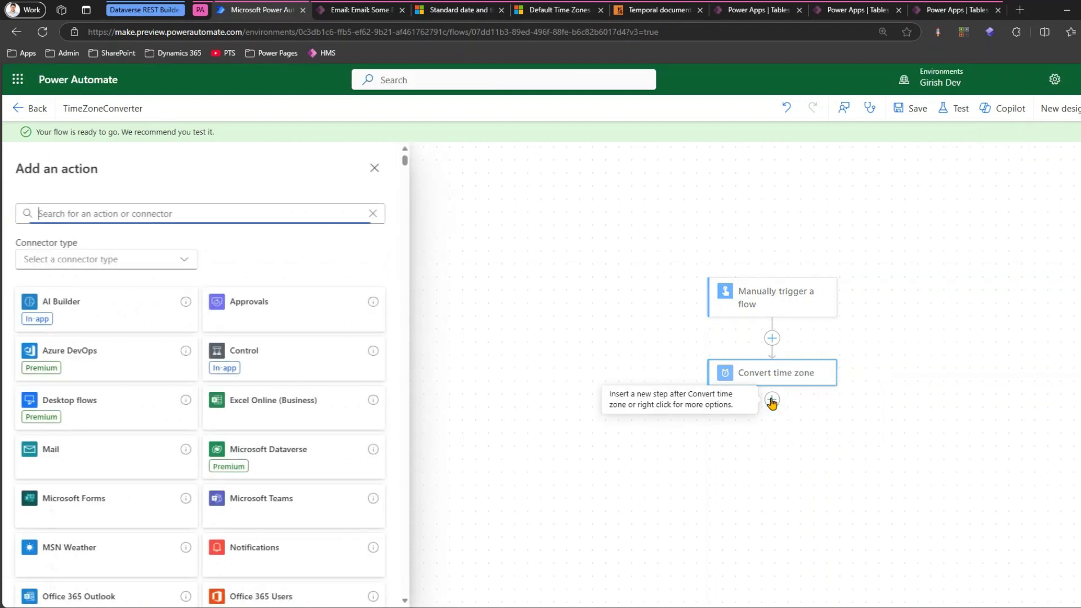
right_click(772, 401)
click(772, 401)
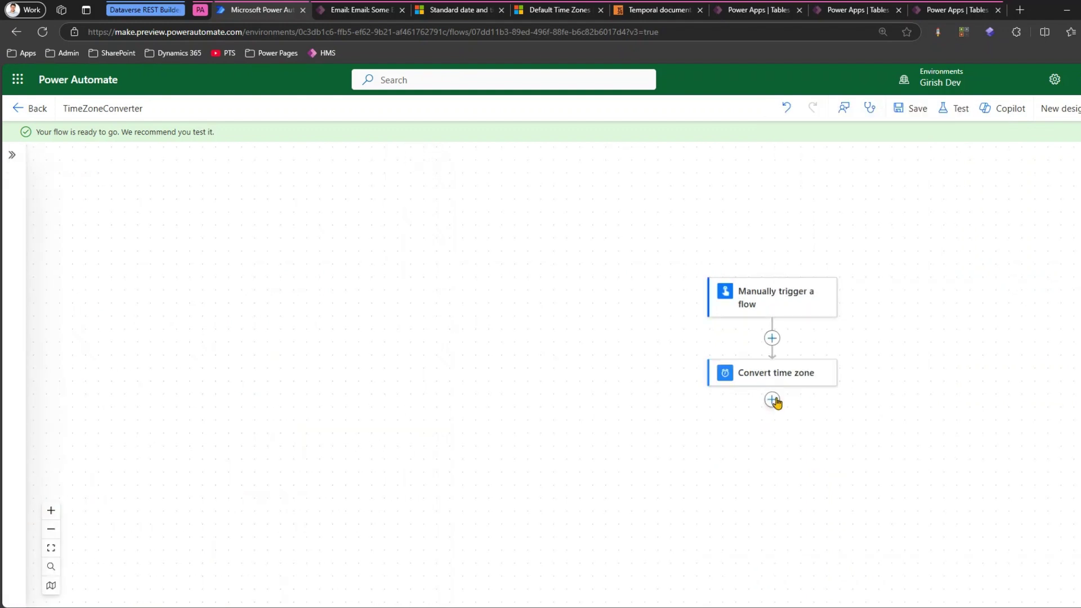
click(772, 400)
click(816, 388)
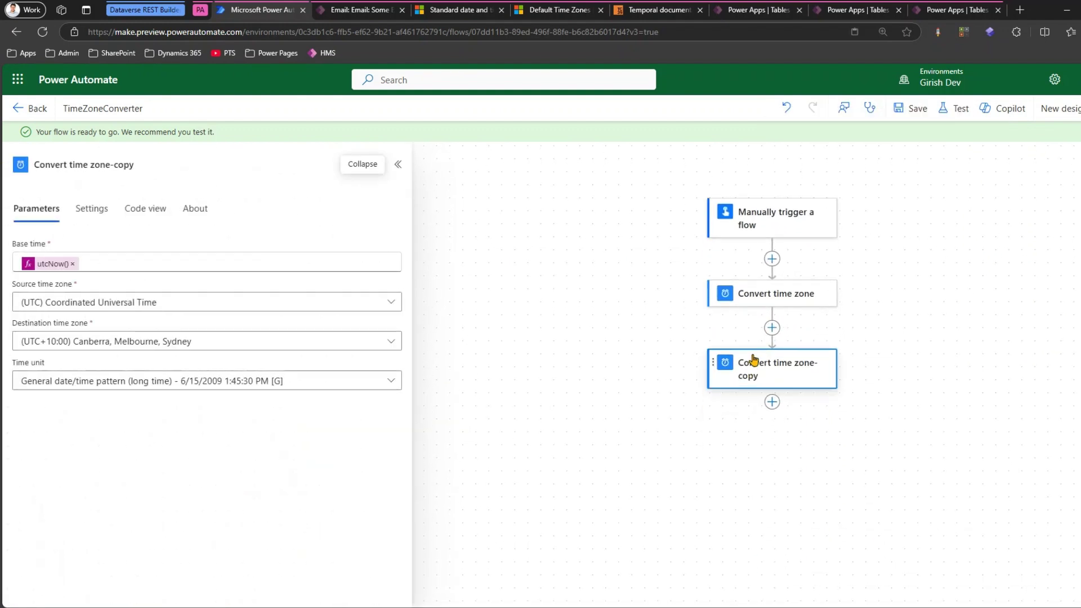
Step: Rename the original Convert time zone action as "Convert time zone - Sydney"
click(779, 293)
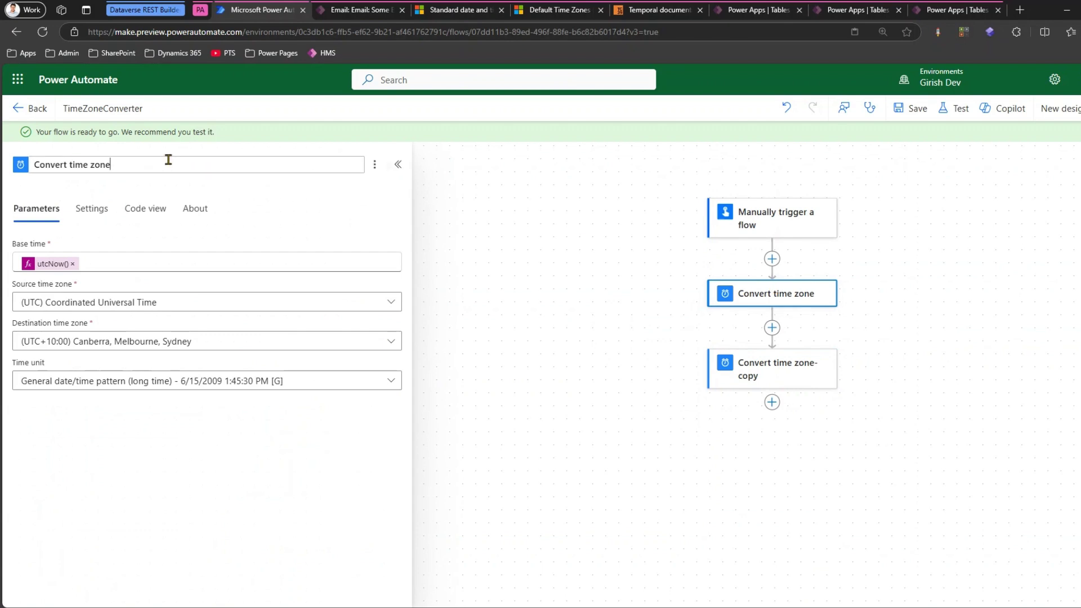
text(Brisban)
key(BackSpace)
key(BackSpace)
key(BackSpace)
key(BackSpace)
key(BackSpace)
key(BackSpace)
key(BackSpace)
text(Sydney)
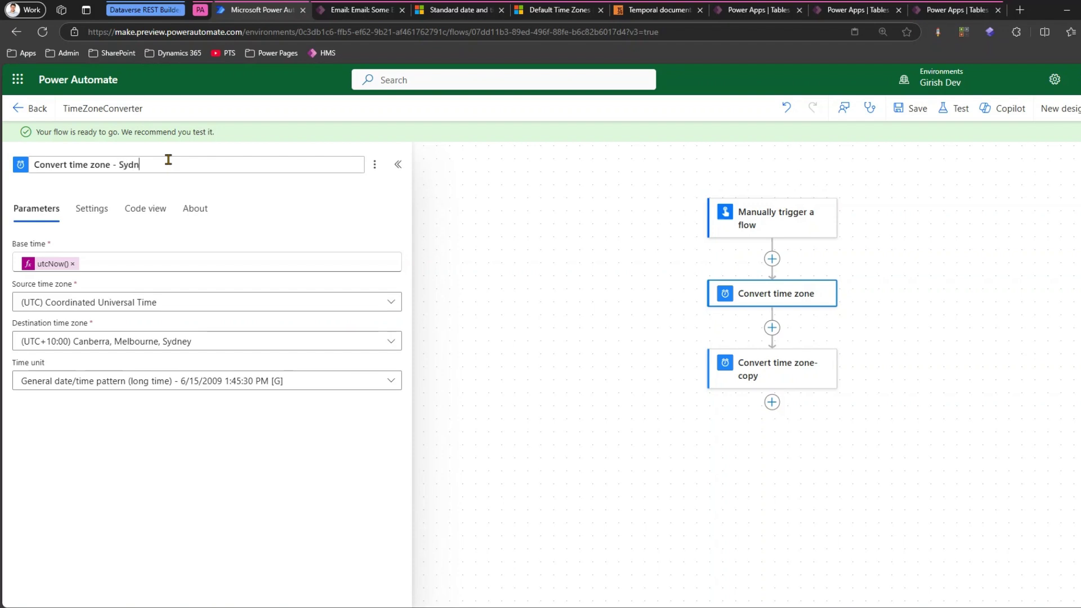
Step: Rename the copied action as "Convert time zone-Brisbane"
click(814, 371)
click(149, 162)
key(BackSpace)
key(BackSpace)
key(BackSpace)
key(BackSpace)
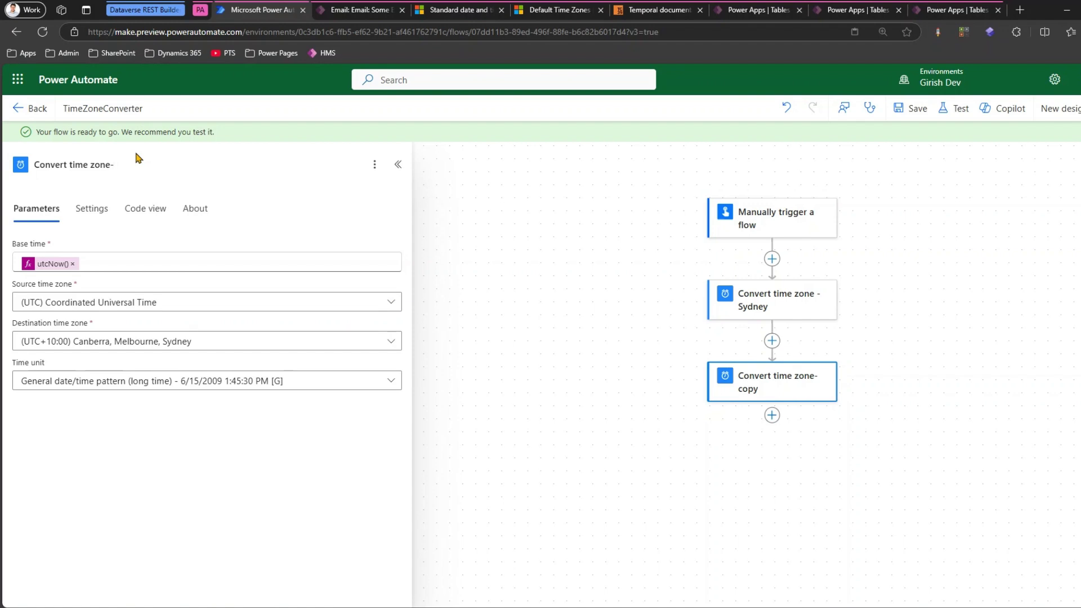
text(Brisbane)
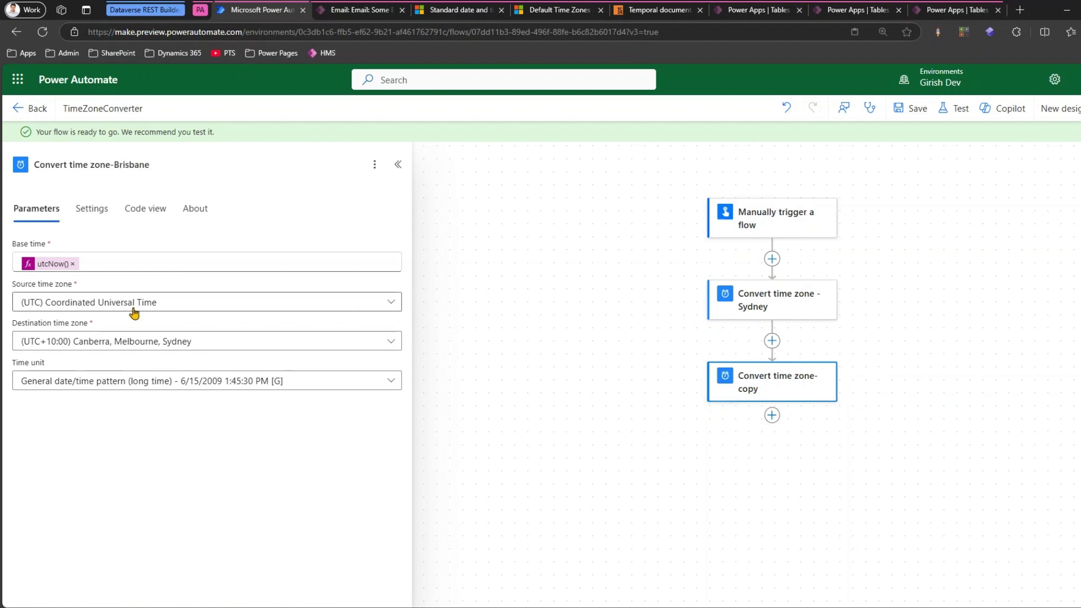
Step: Set the Brisbane action's destination time zone to (UTC+10:00) Brisbane and save the flow
click(82, 350)
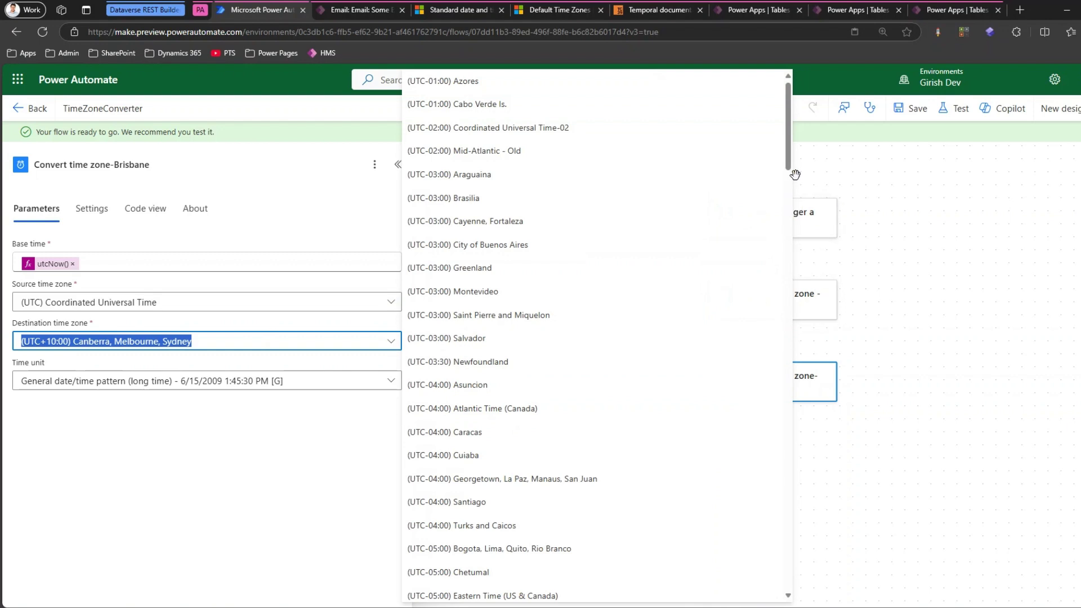
drag(791, 164, 804, 512)
click(498, 532)
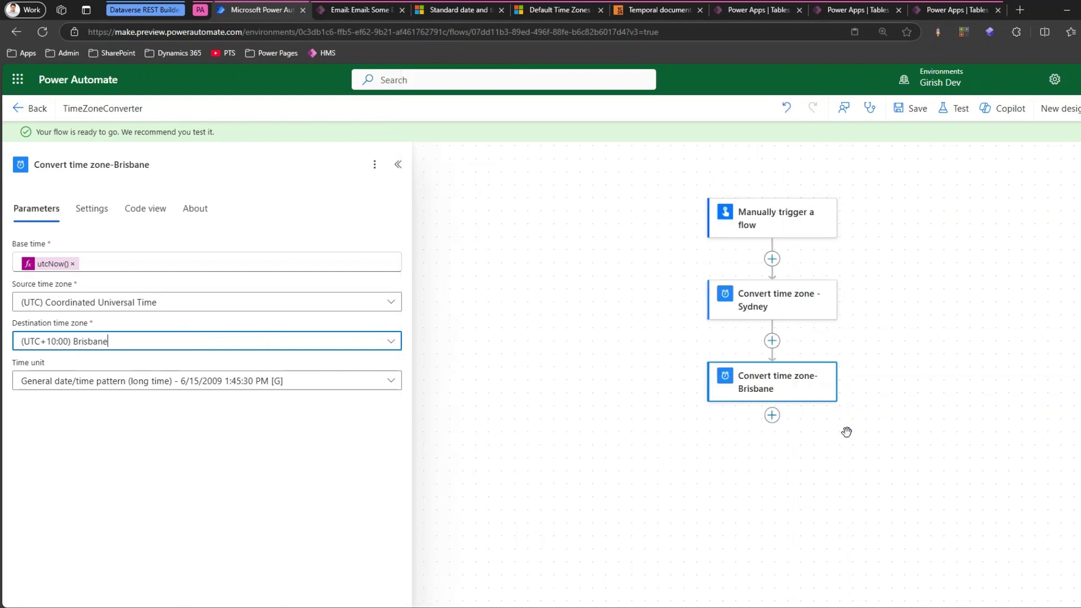
click(904, 109)
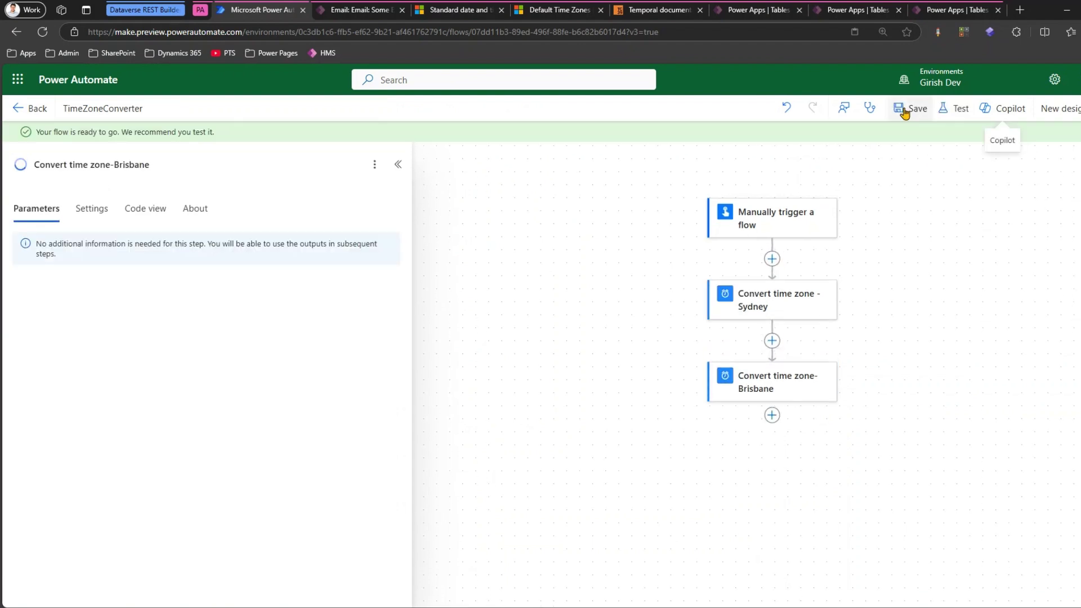
Step: Run a manual test of the TimeZoneConverter flow and close the run confirmation
click(953, 110)
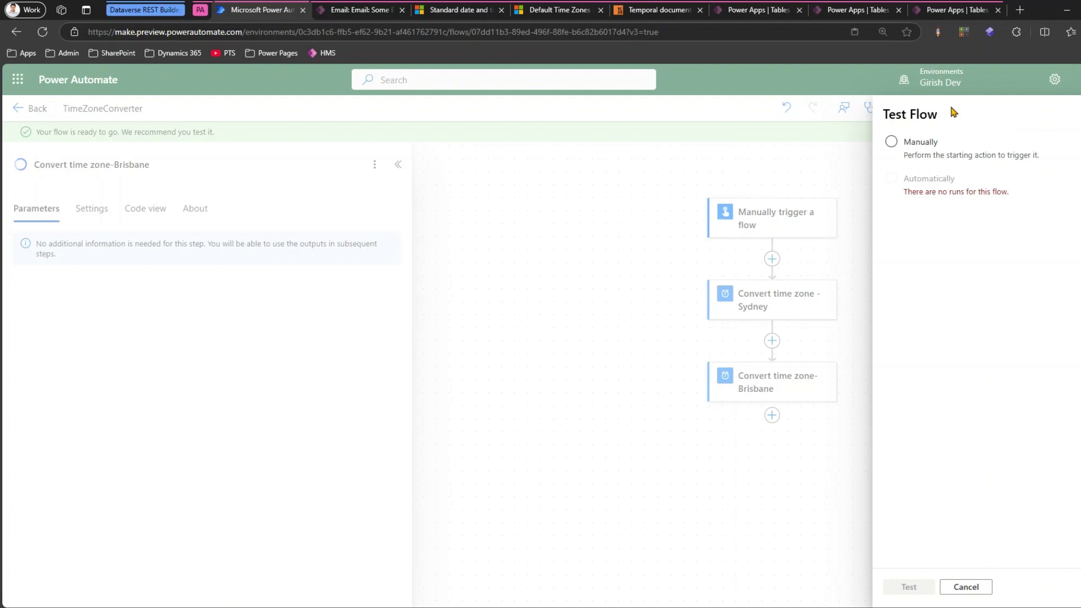
click(913, 143)
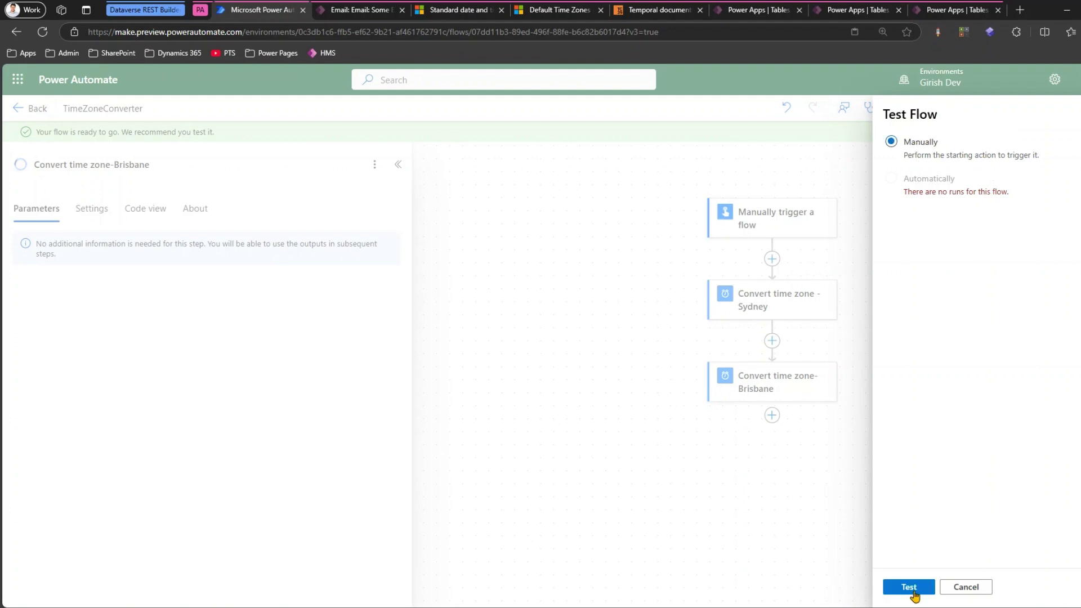
click(904, 590)
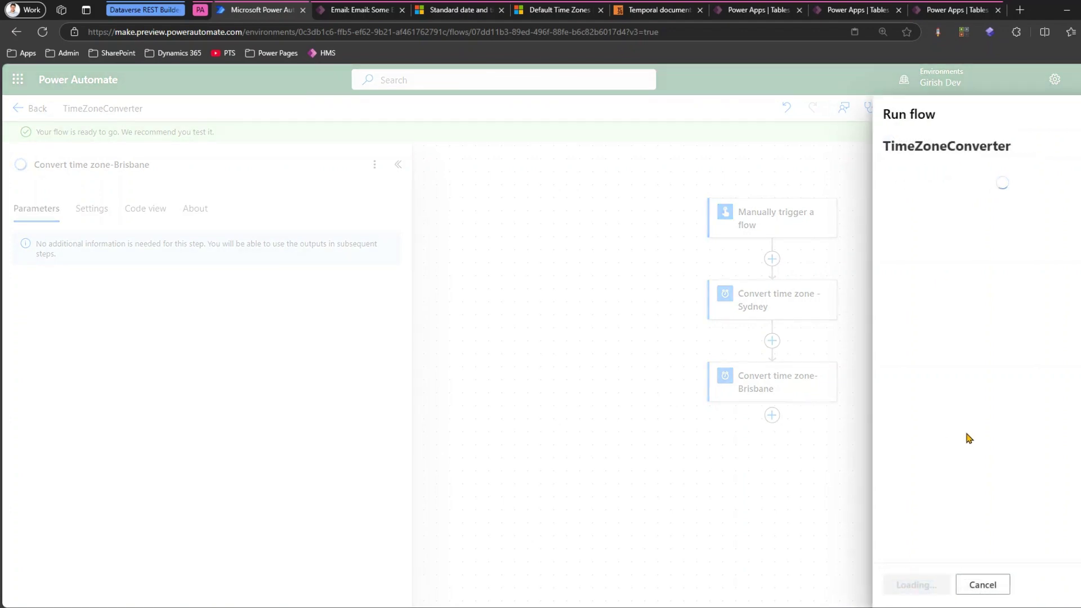
click(932, 587)
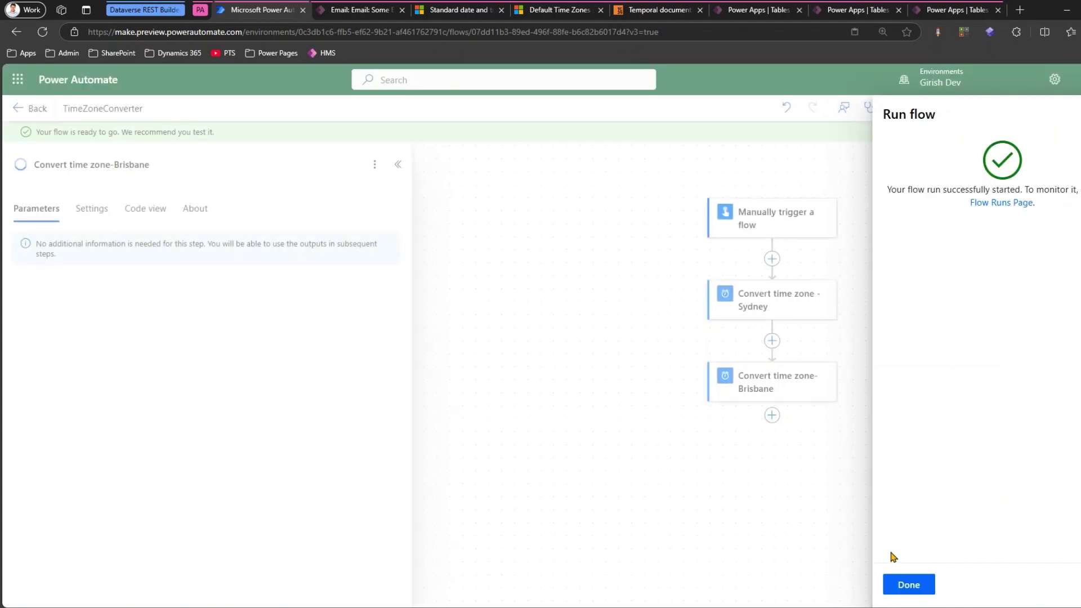
click(900, 586)
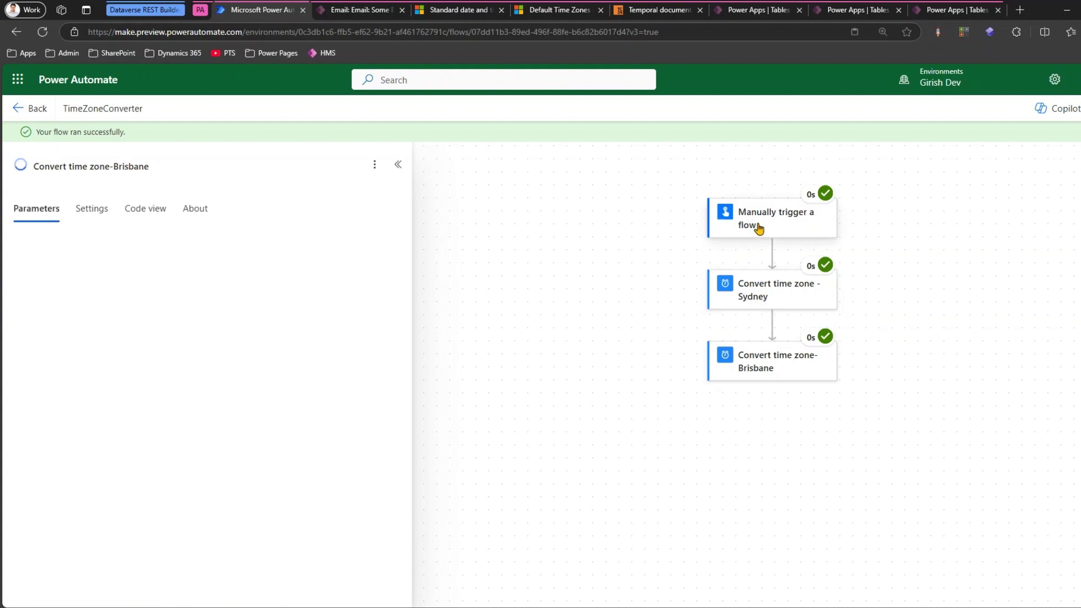
Step: Examine the base time and converted time of the Sydney action in the flow run results
click(768, 295)
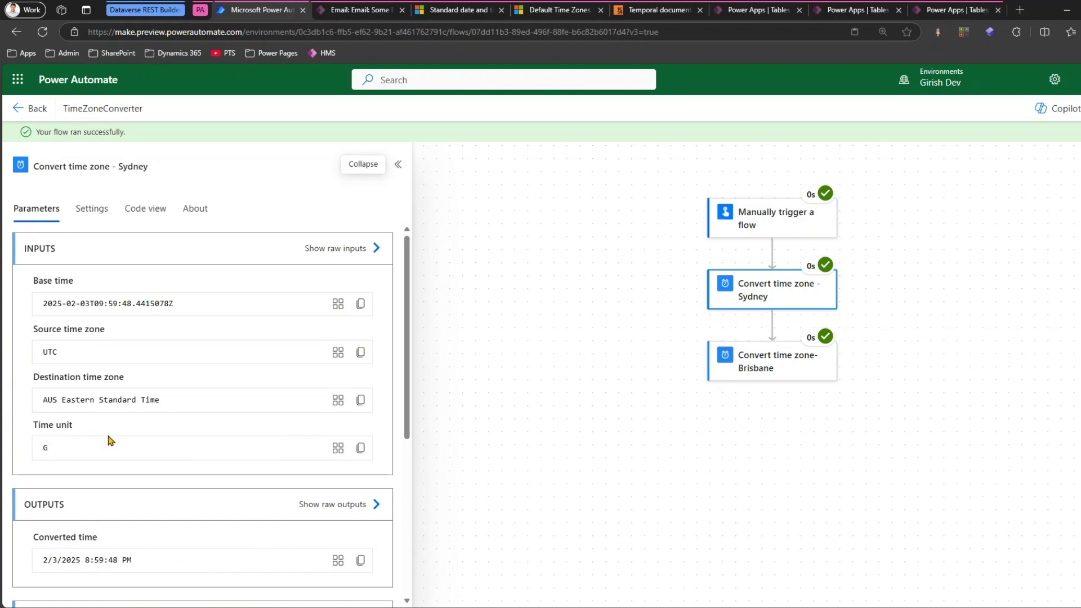
drag(91, 303, 45, 303)
click(98, 303)
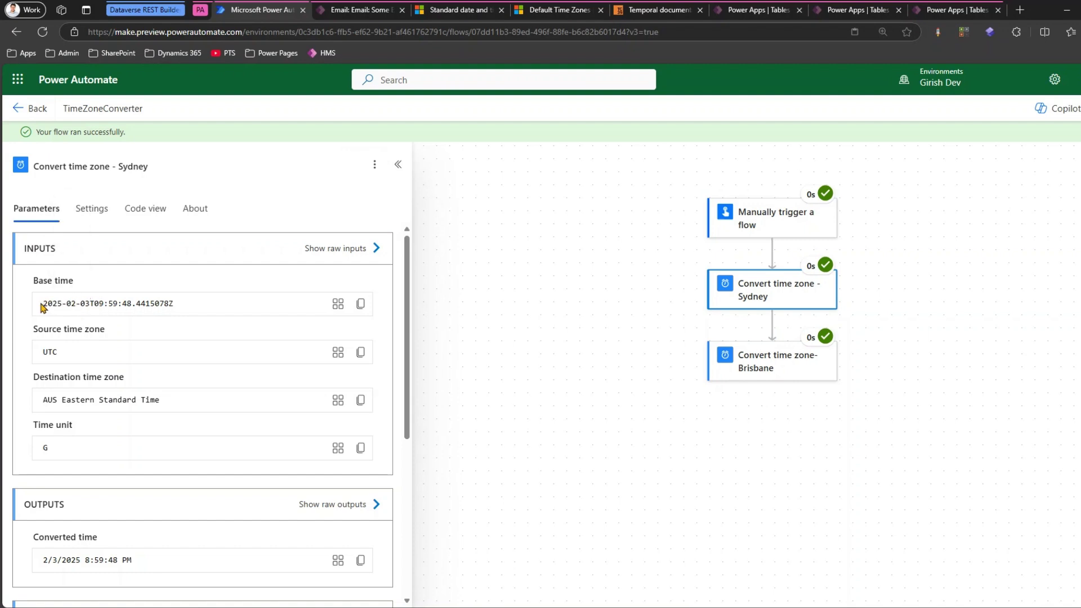
drag(91, 304, 123, 302)
click(97, 302)
scroll(169, 507, down, 2)
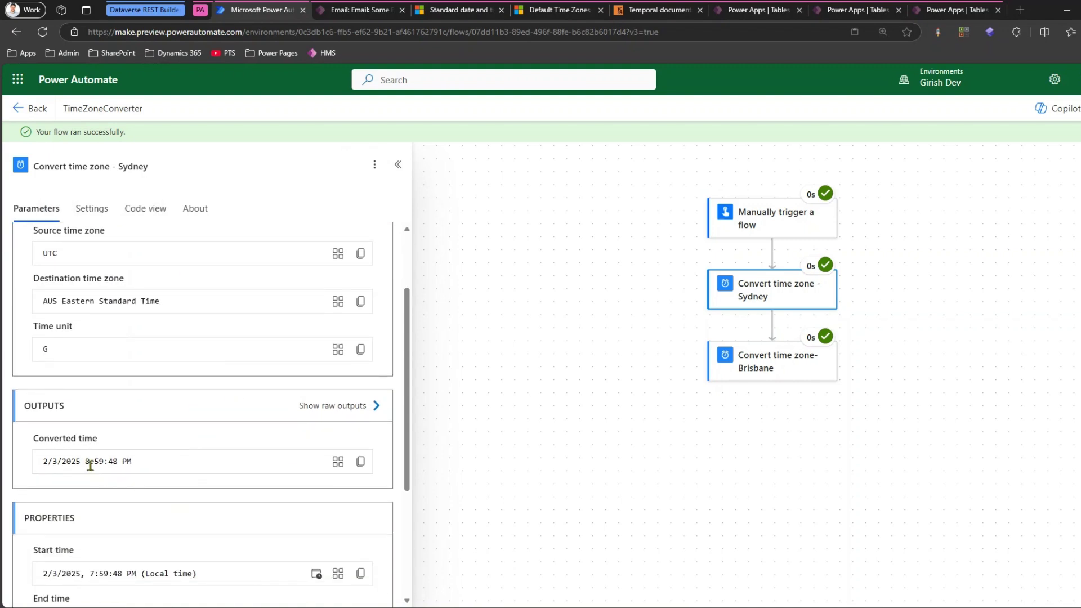
drag(85, 463, 132, 462)
click(56, 463)
Step: Examine the Brisbane action's converted time and compare it with the trigger and Sydney action results
click(785, 360)
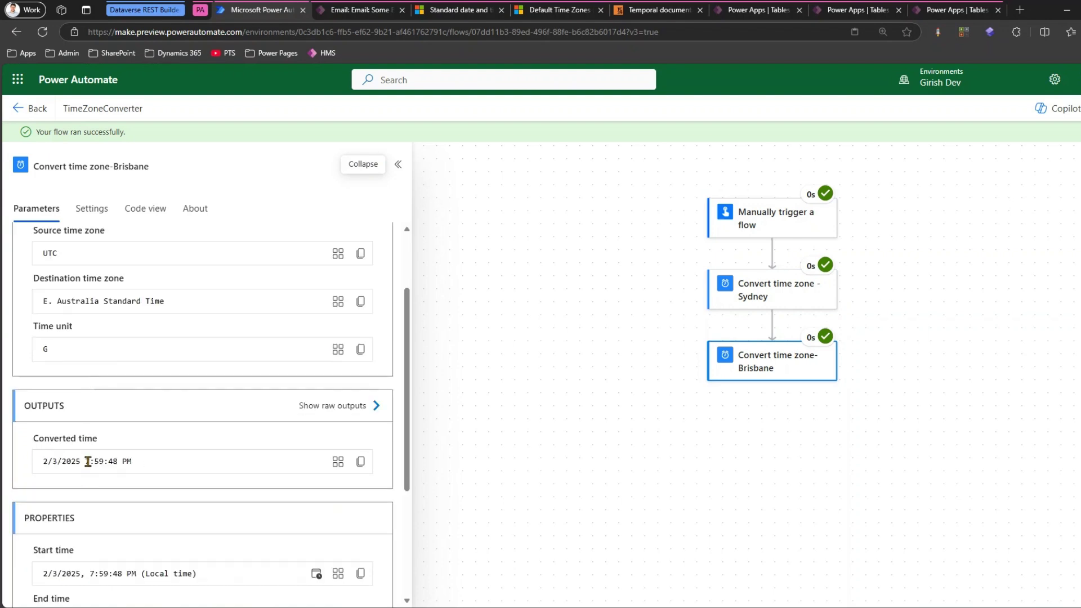
drag(87, 462, 126, 462)
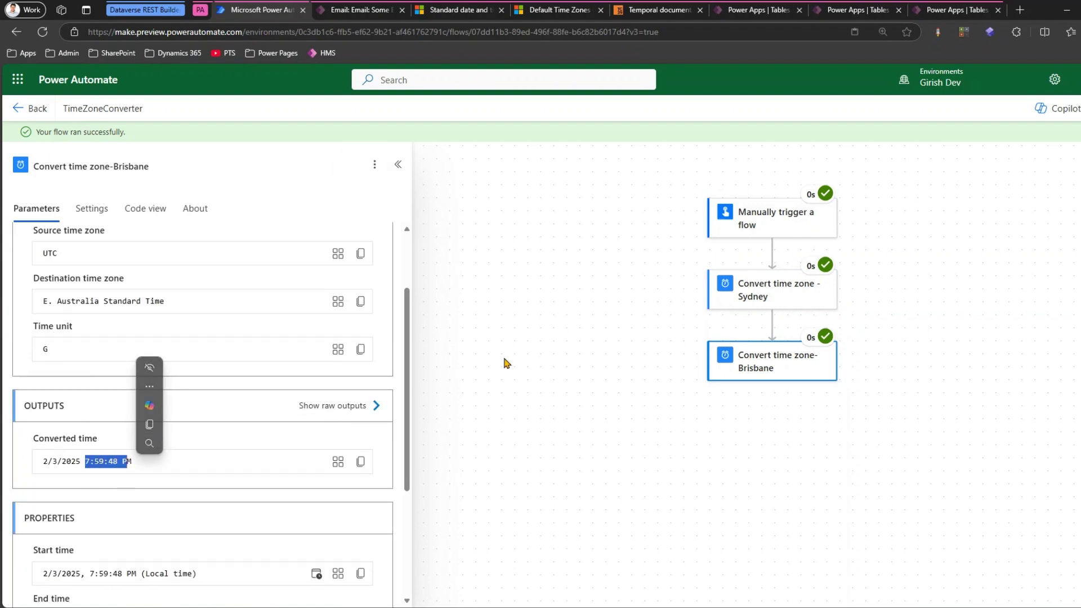
click(762, 233)
click(762, 298)
click(755, 360)
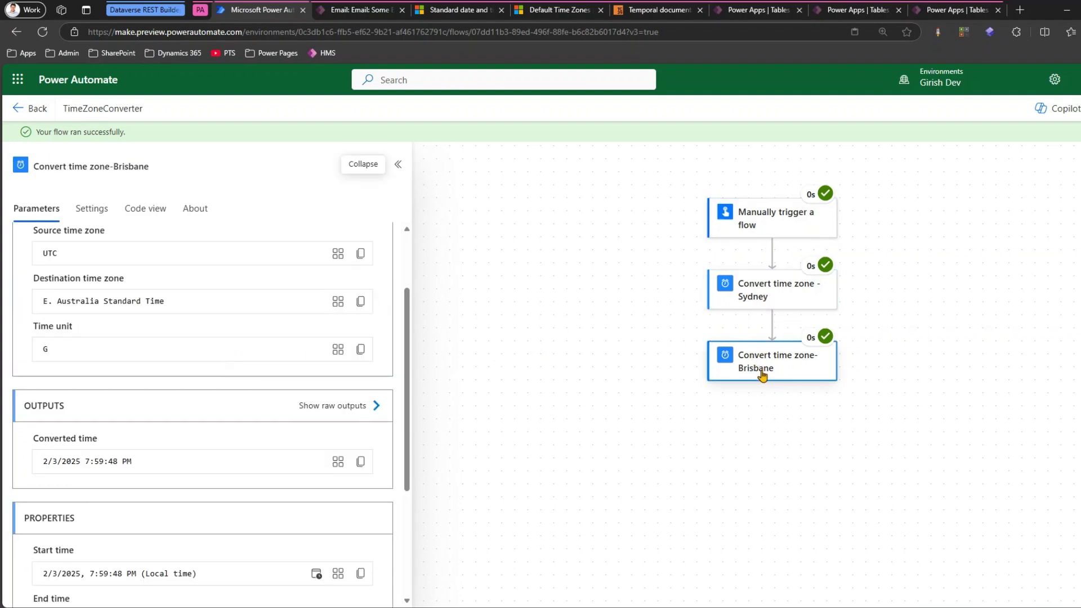
Step: Compare the destination time zone names used by the Brisbane and Sydney actions in the run results
drag(176, 303, 29, 302)
click(788, 304)
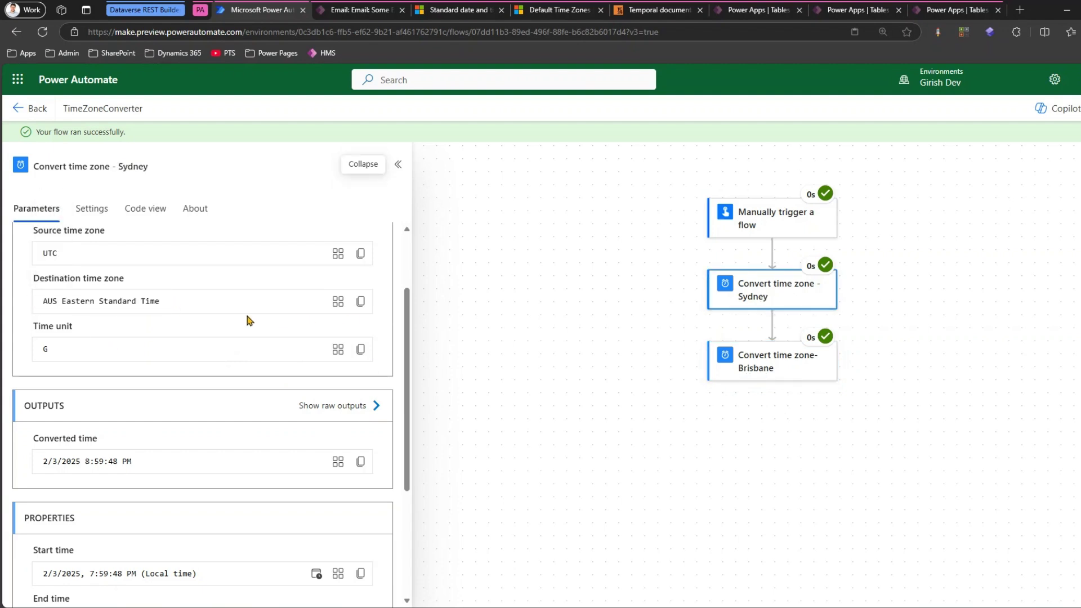
drag(161, 300, 6, 300)
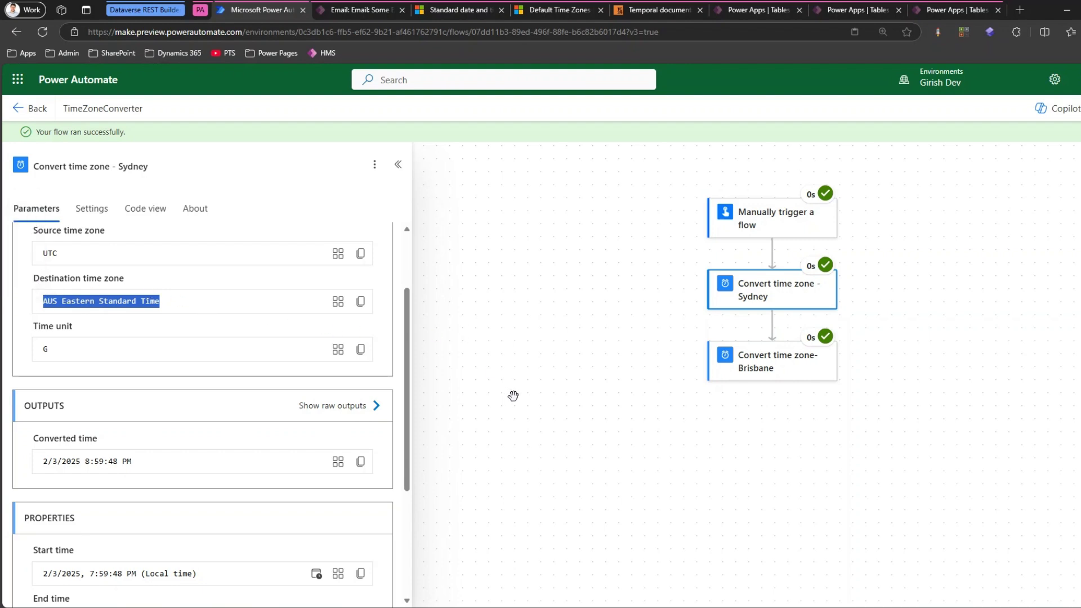
click(155, 303)
drag(167, 301, 38, 303)
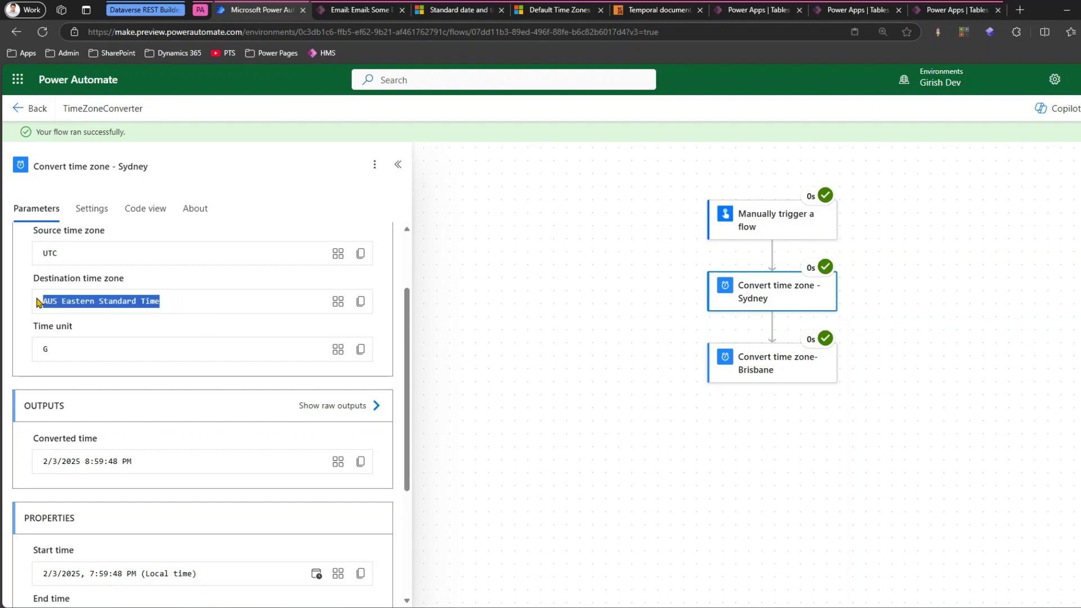
triple_click(90, 302)
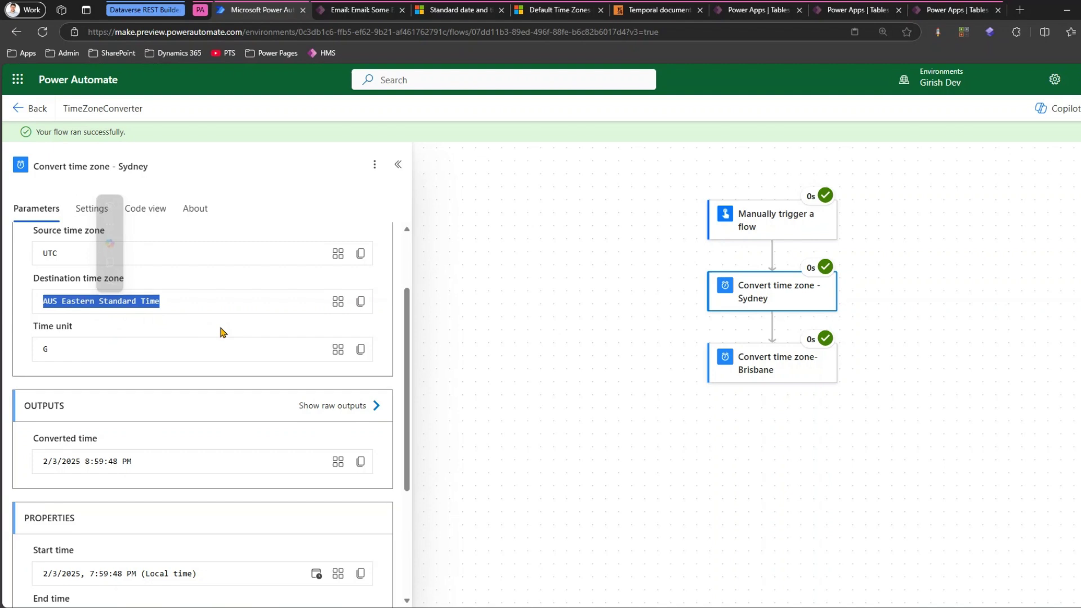
Step: Switch to the Default Time Zones documentation and review its table of time zones by country
click(457, 11)
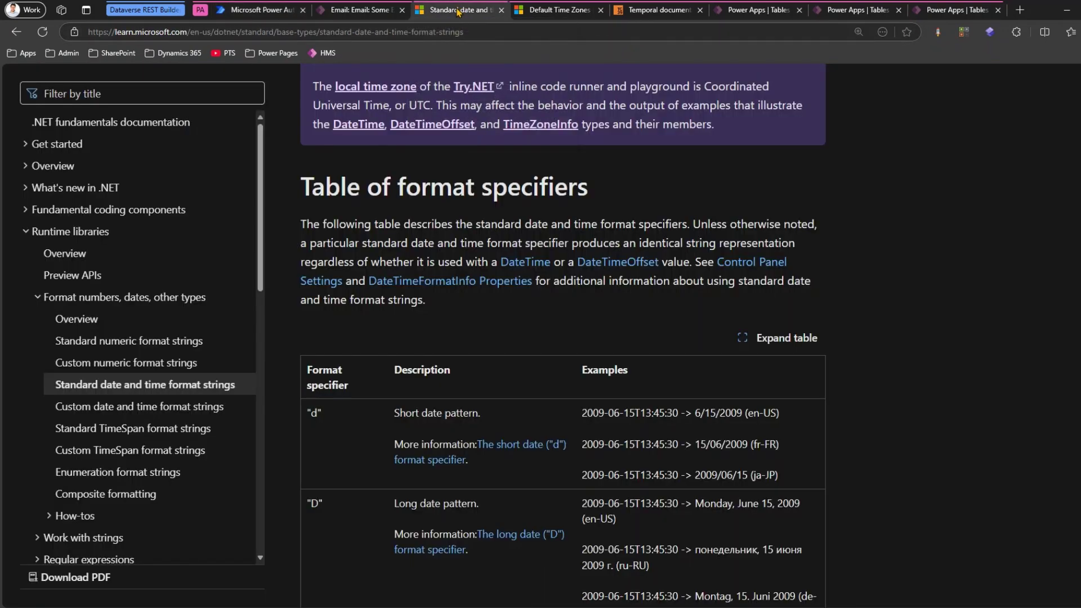
click(560, 11)
scroll(351, 353, up, 15)
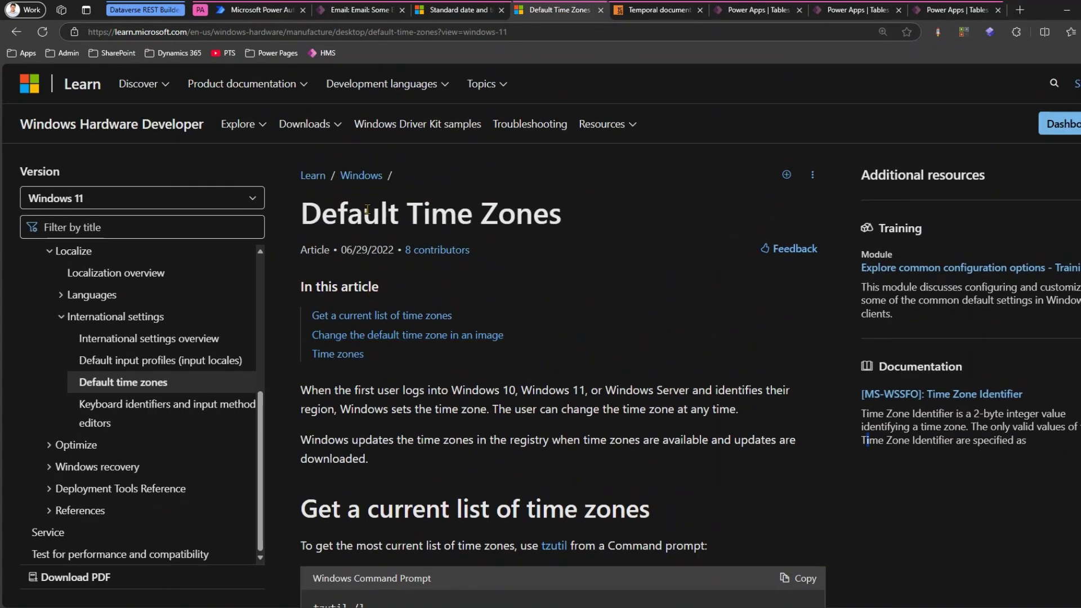
scroll(398, 381, down, 4)
scroll(398, 380, down, 10)
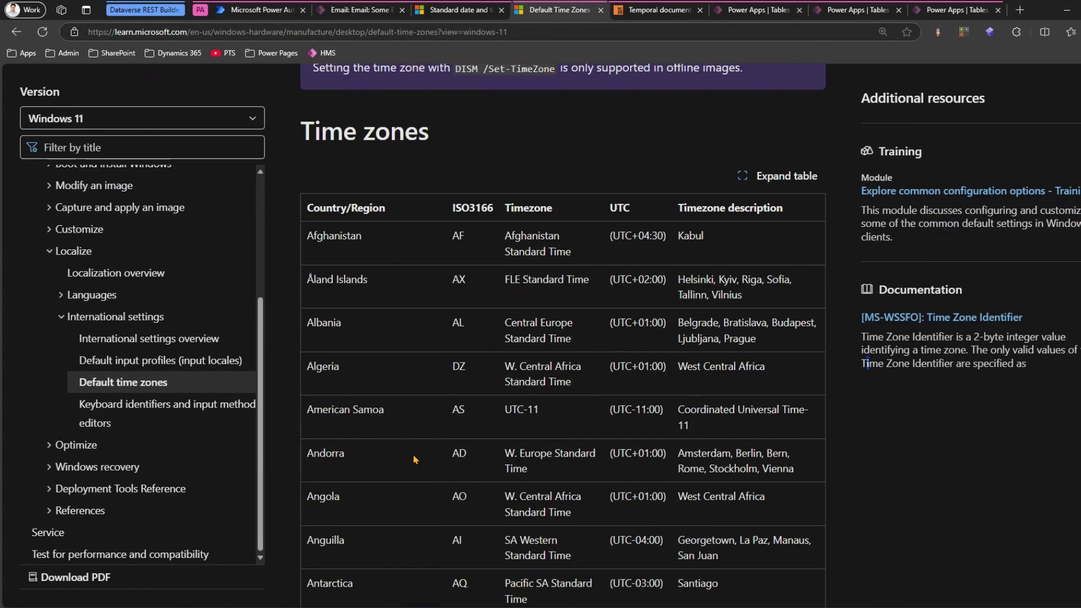
drag(355, 240, 413, 585)
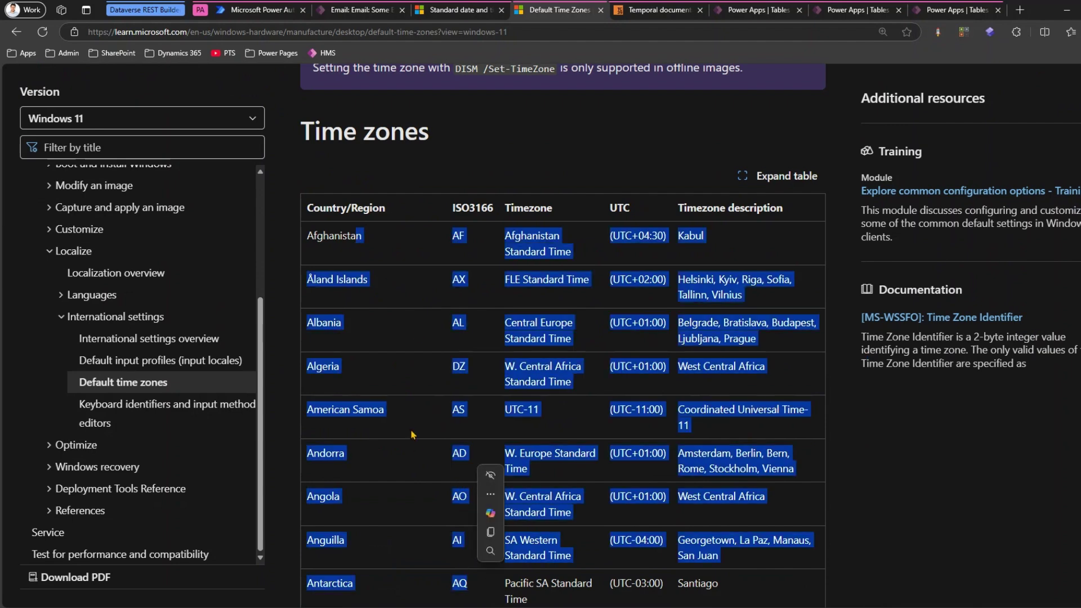
click(417, 415)
Step: Search the Default Time Zones page for "sydney" and highlight the timezone name in the matching row
key(ctrl+f)
text(sydney)
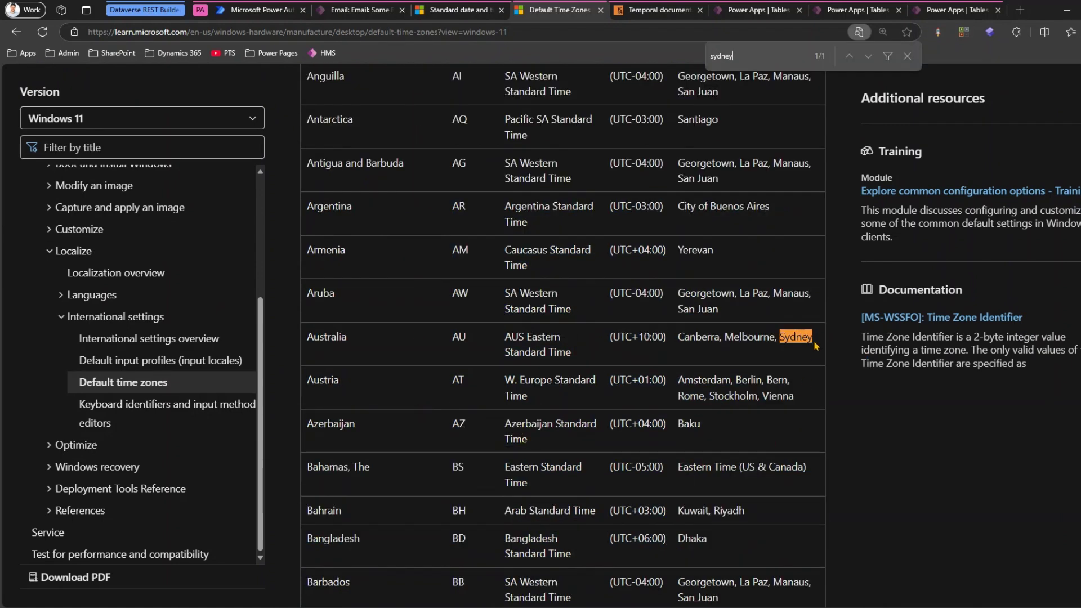
drag(814, 346, 558, 352)
click(453, 340)
right_click(558, 349)
click(580, 310)
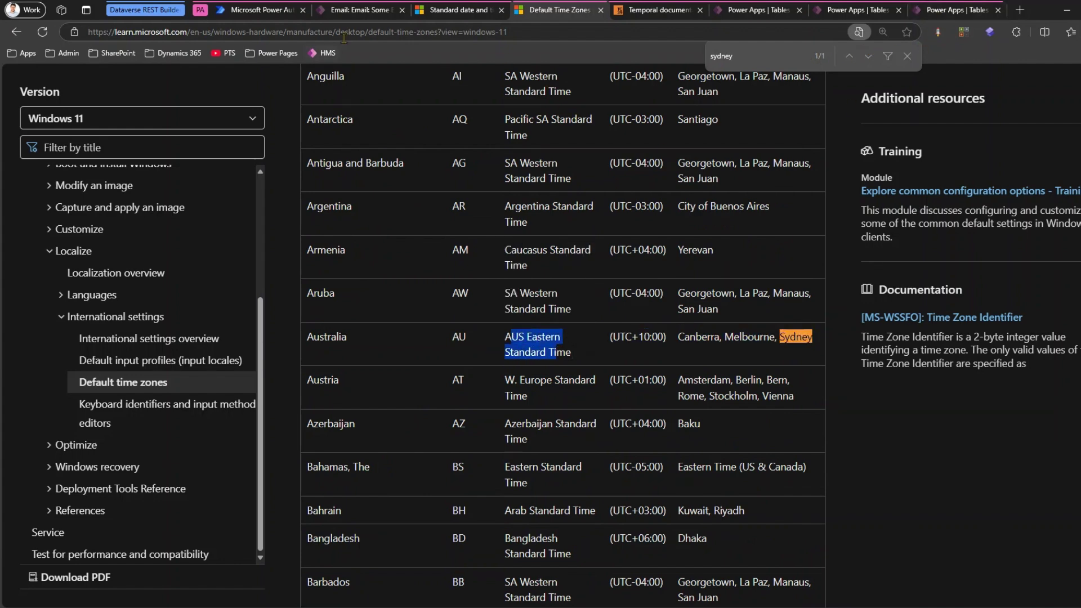
Step: Return to the flow run and check the Brisbane action's destination time zone name
click(247, 16)
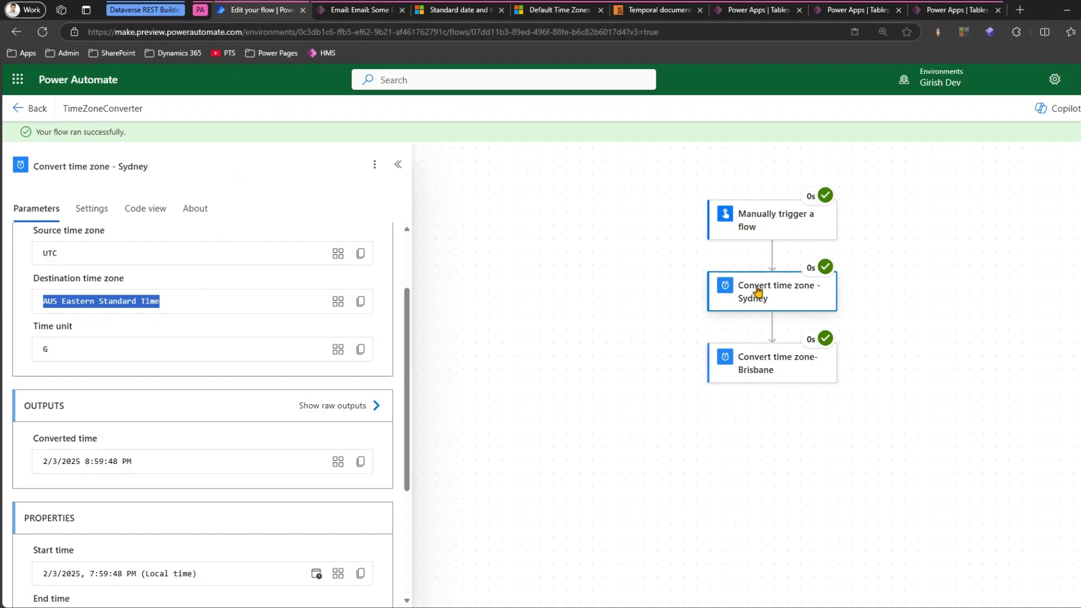
click(763, 363)
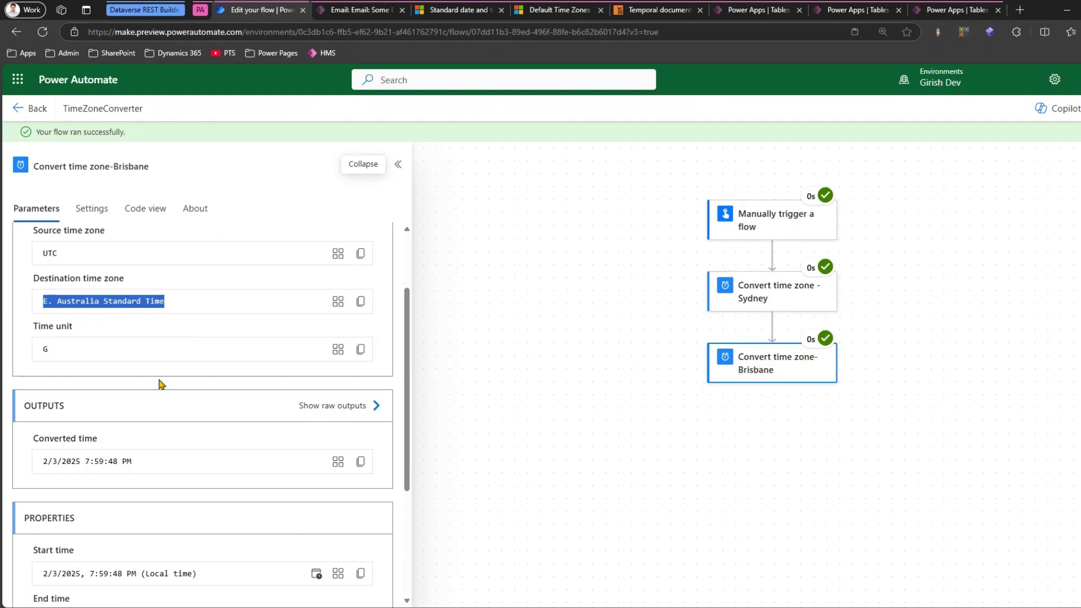
click(169, 298)
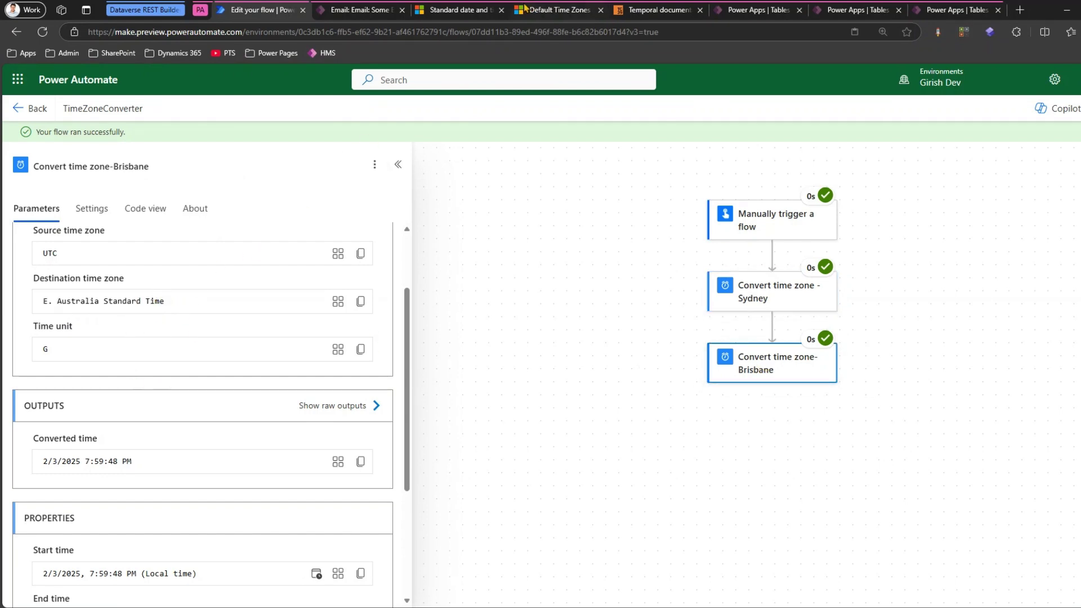
Step: Search the Default Time Zones page for "brisbane" and review the Australia row and the table's Timezone column
click(551, 12)
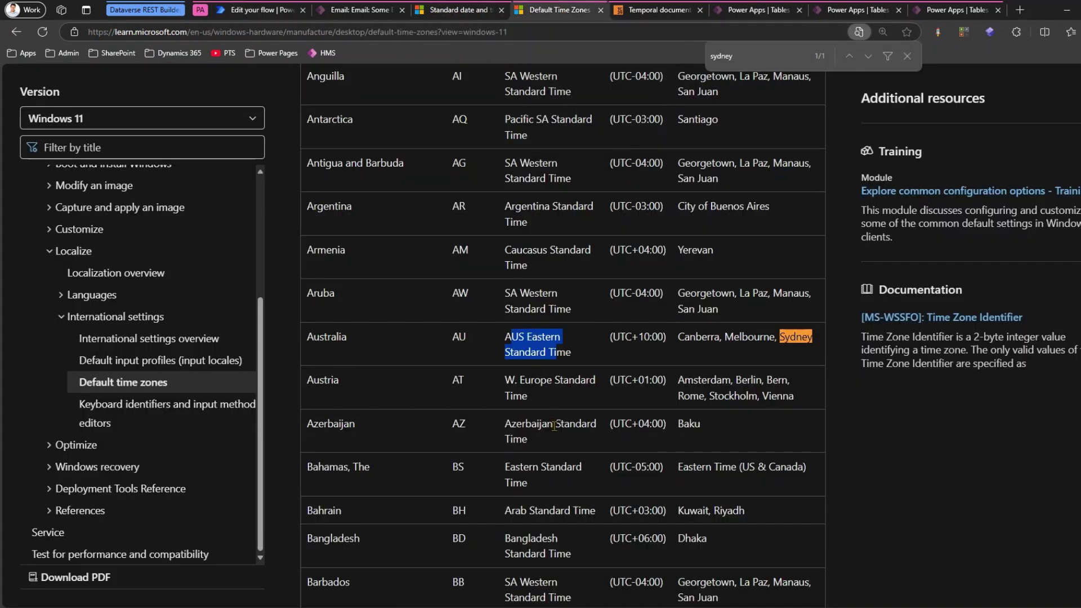
key(ctrl+f)
text(brisba)
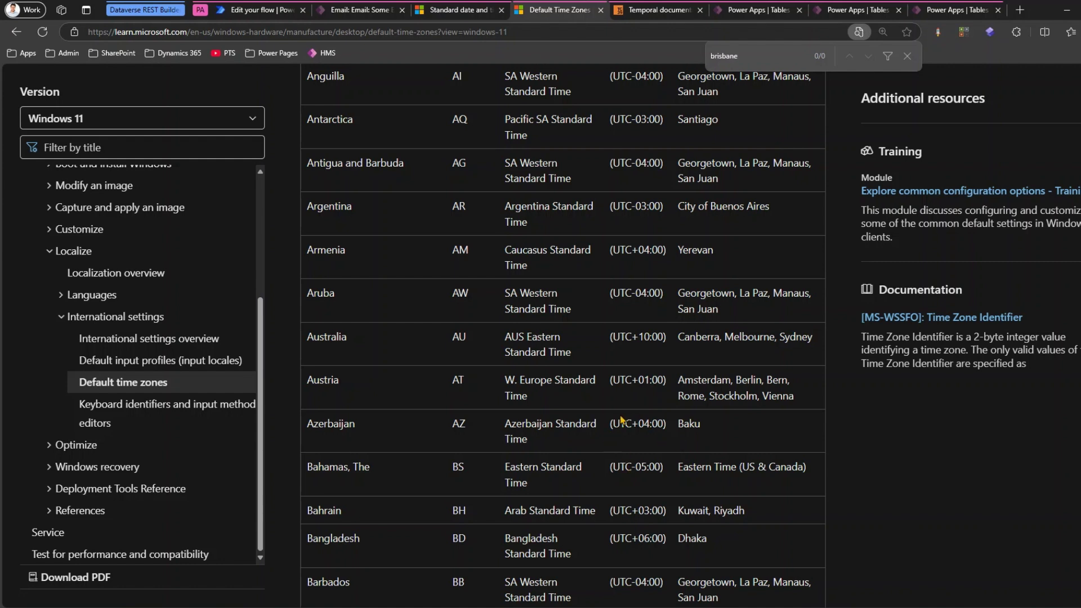
drag(451, 340, 651, 340)
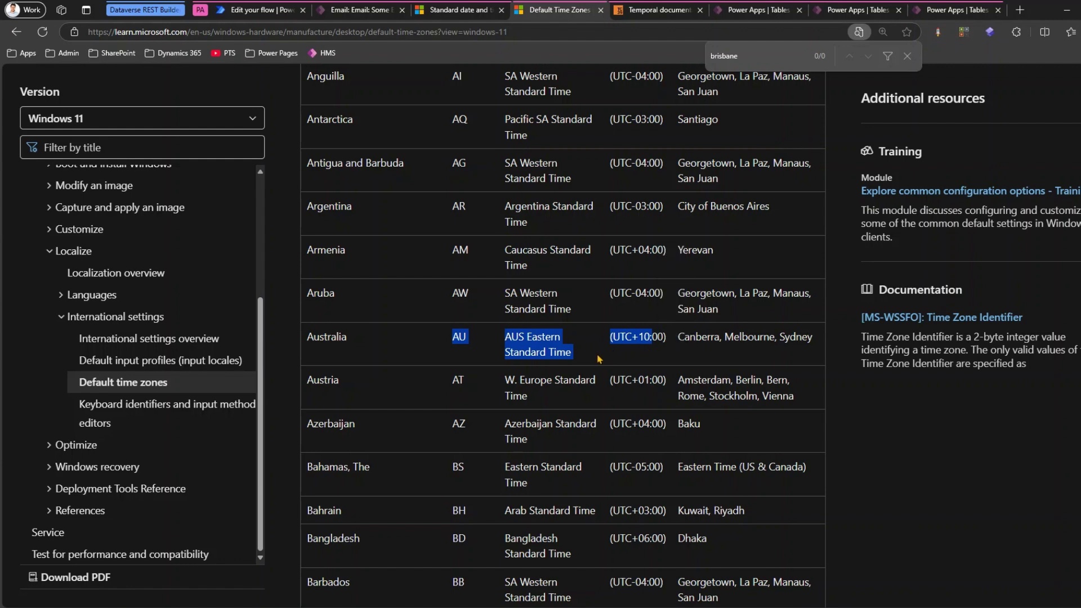
click(574, 357)
drag(573, 358, 505, 339)
scroll(505, 339, up, 10)
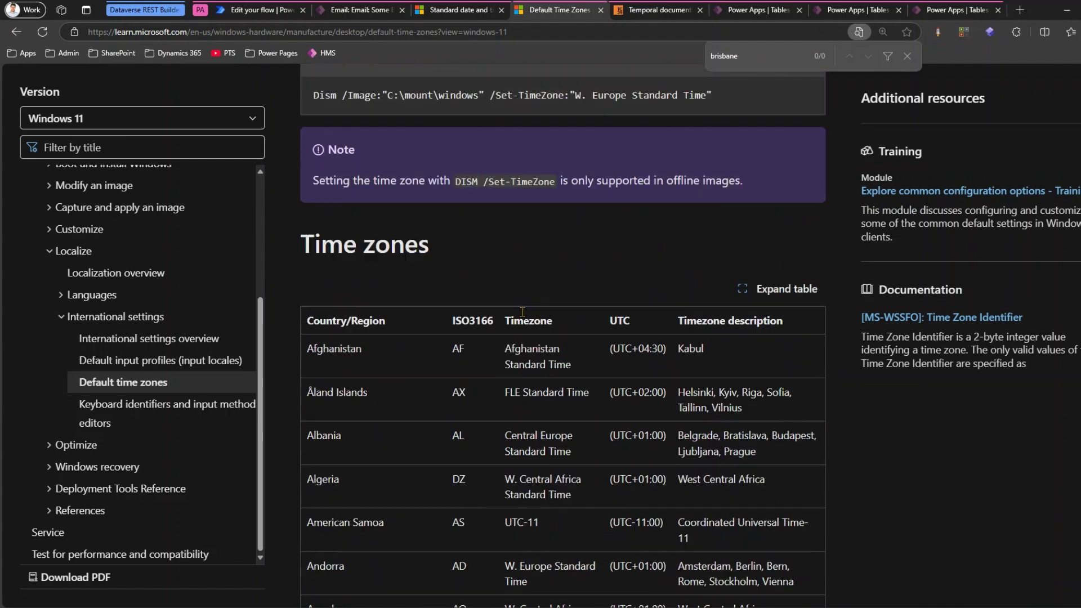
drag(519, 360, 554, 494)
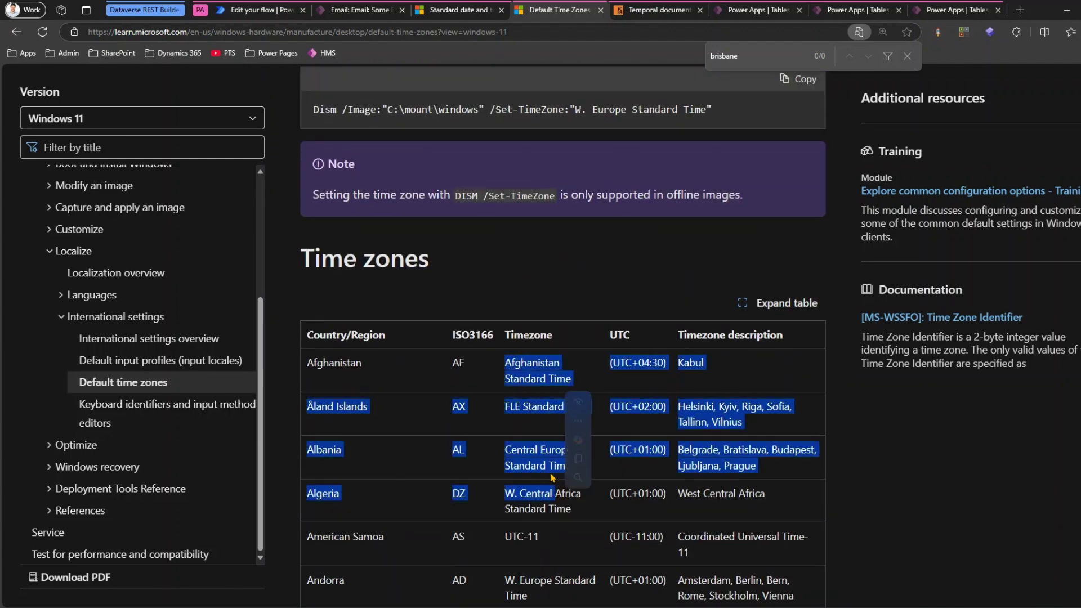
scroll(548, 462, down, 2)
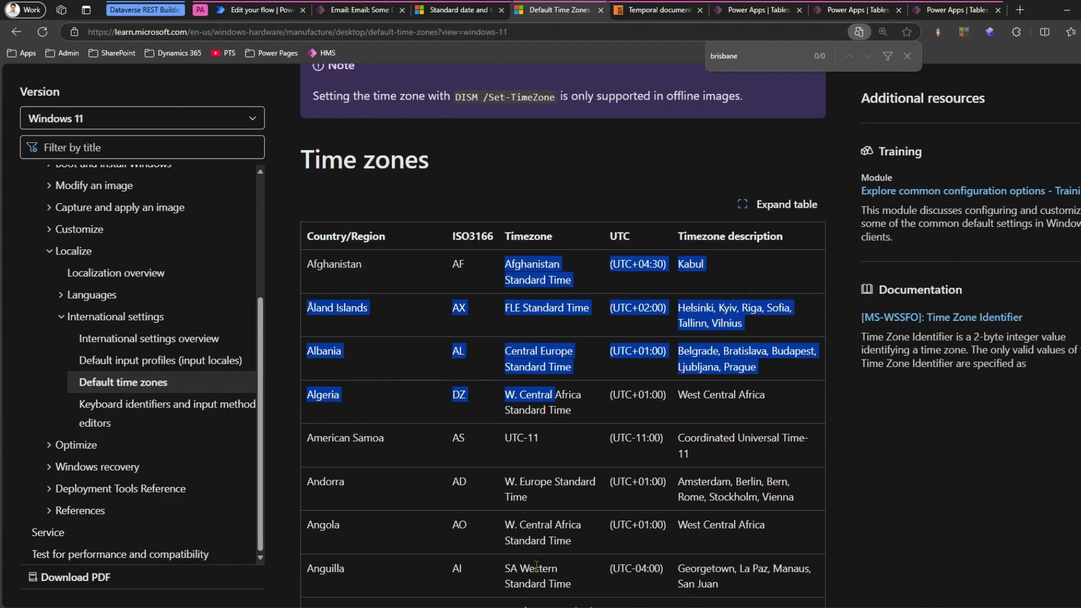
Step: Open Command Prompt and clear its screen with cls
key(super)
text(comm)
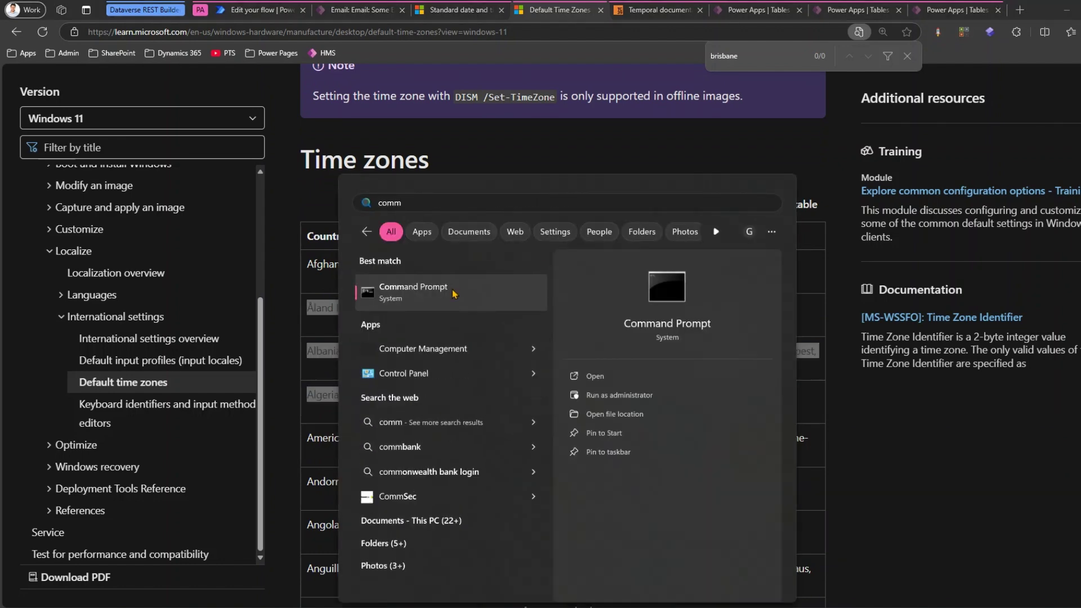
click(451, 290)
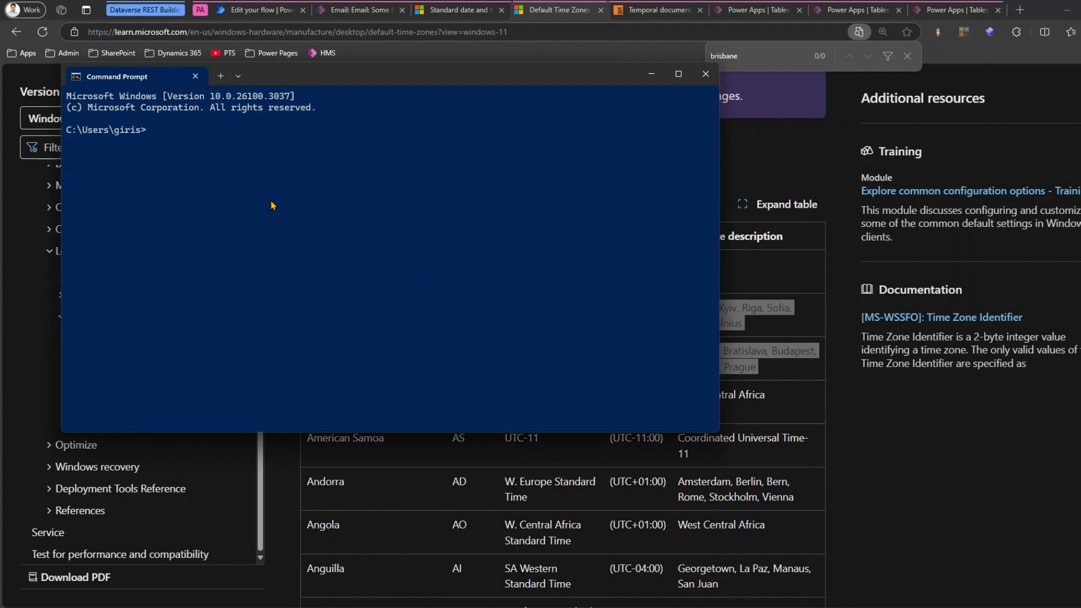
text(cls)
key(Return)
Step: Display the usage of tzutil and use it to list all valid time zone IDs and display names
text(tzutil)
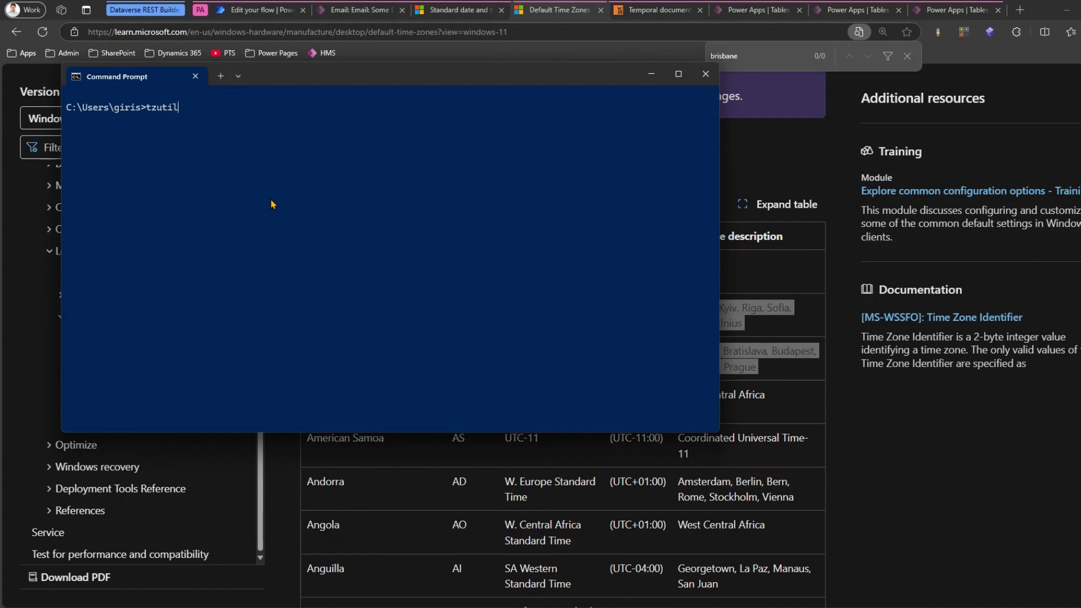
key(Return)
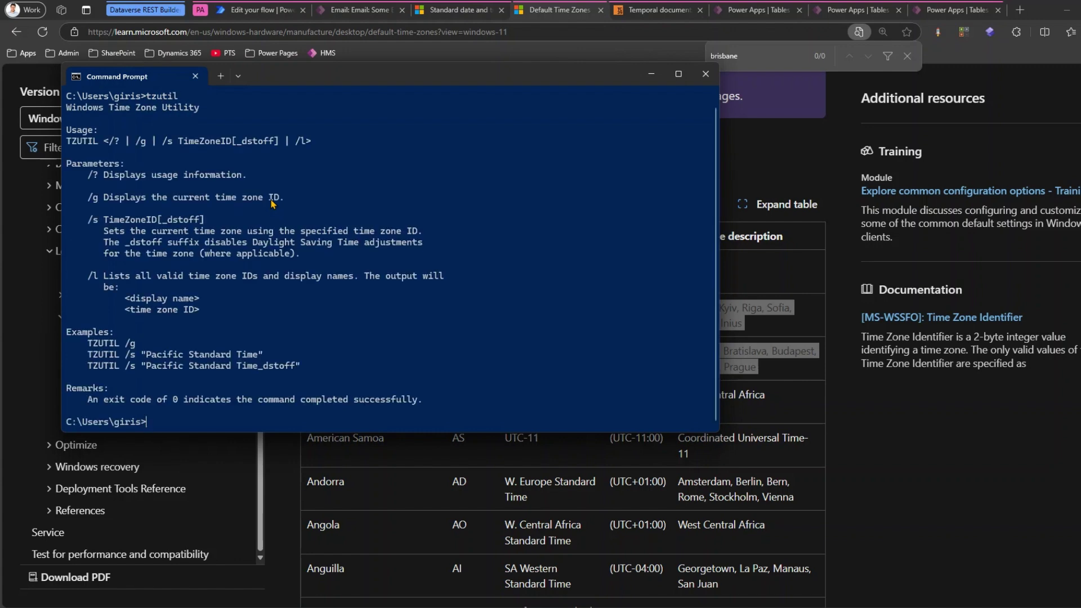
key(Up)
key(Return)
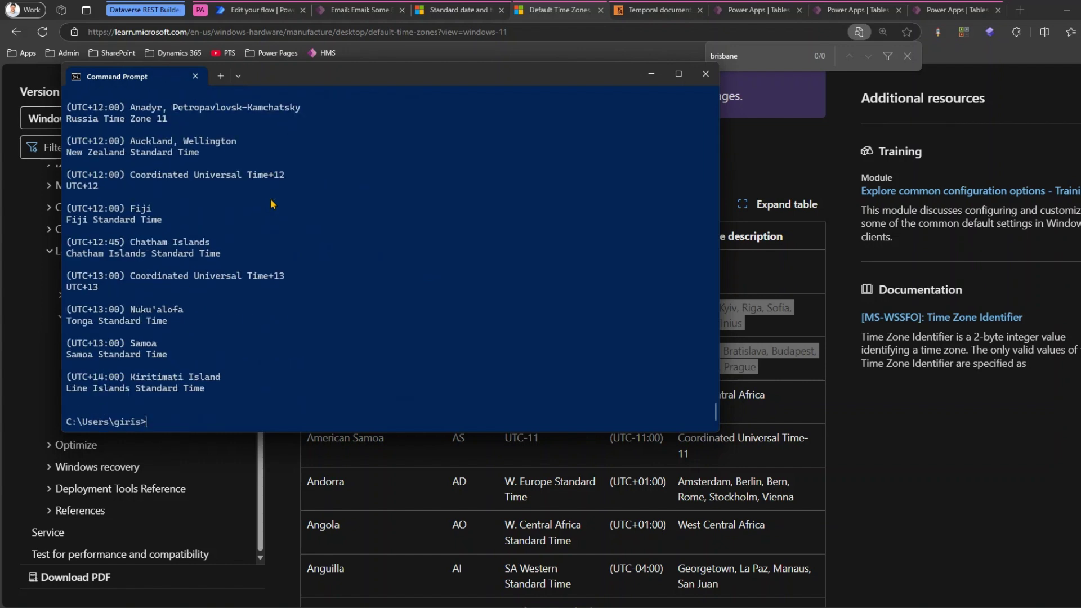
Step: Maximize the Command Prompt window, enlarge its text and examine the time zone IDs listed for Australian cities
click(678, 73)
ctrl+scroll(383, 398, up, 3)
scroll(425, 354, up, 20)
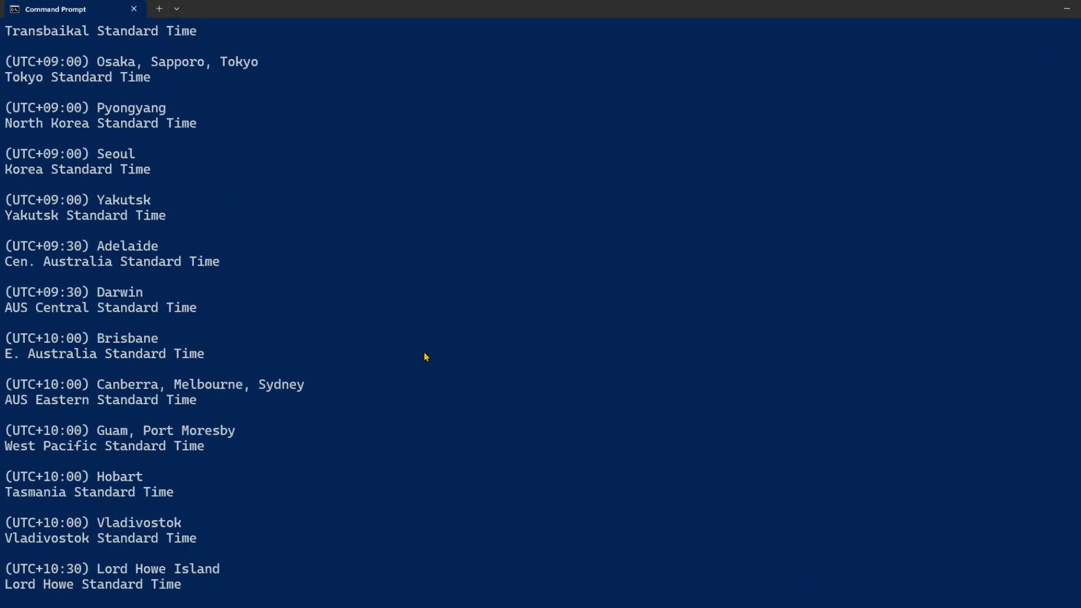
scroll(259, 363, up, 13)
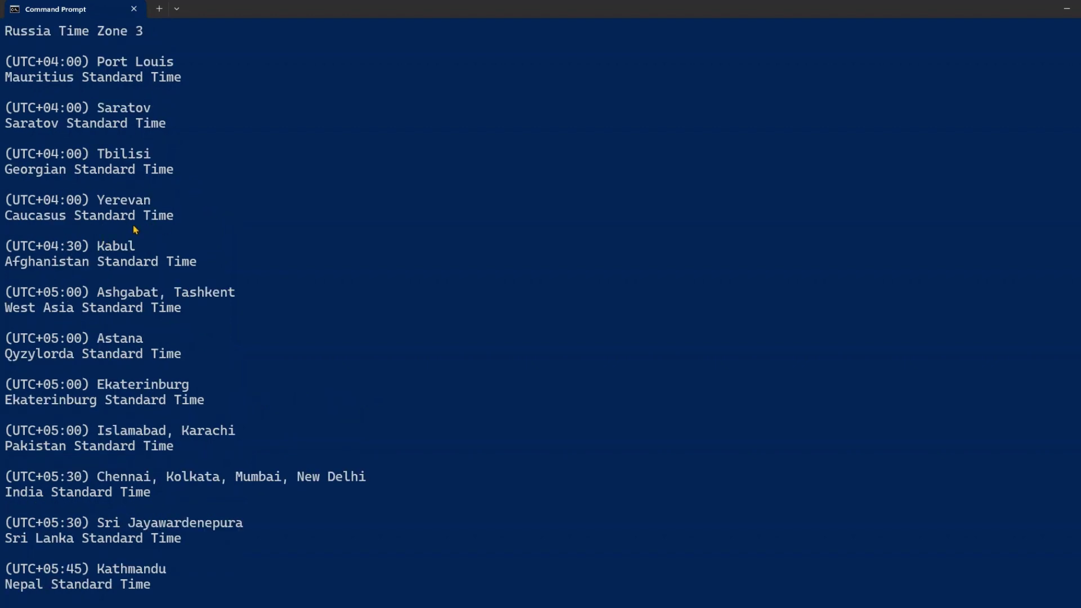
scroll(180, 340, down, 20)
scroll(183, 352, down, 7)
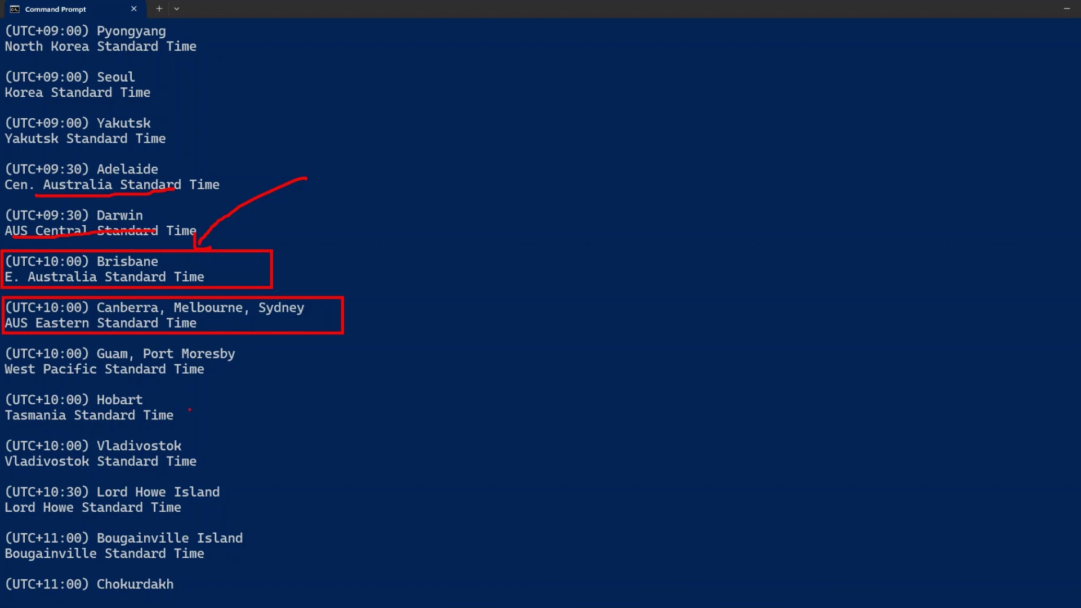
Step: Return to the TimeZoneConverter flow in the browser and add a Compose action after the Brisbane time zone conversion
click(1066, 10)
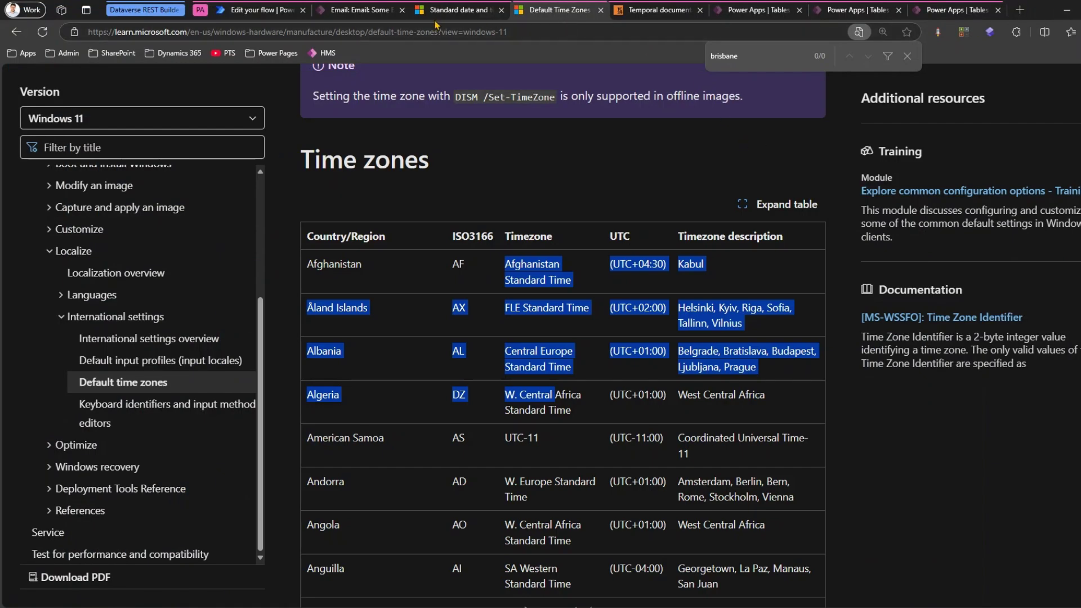
click(248, 10)
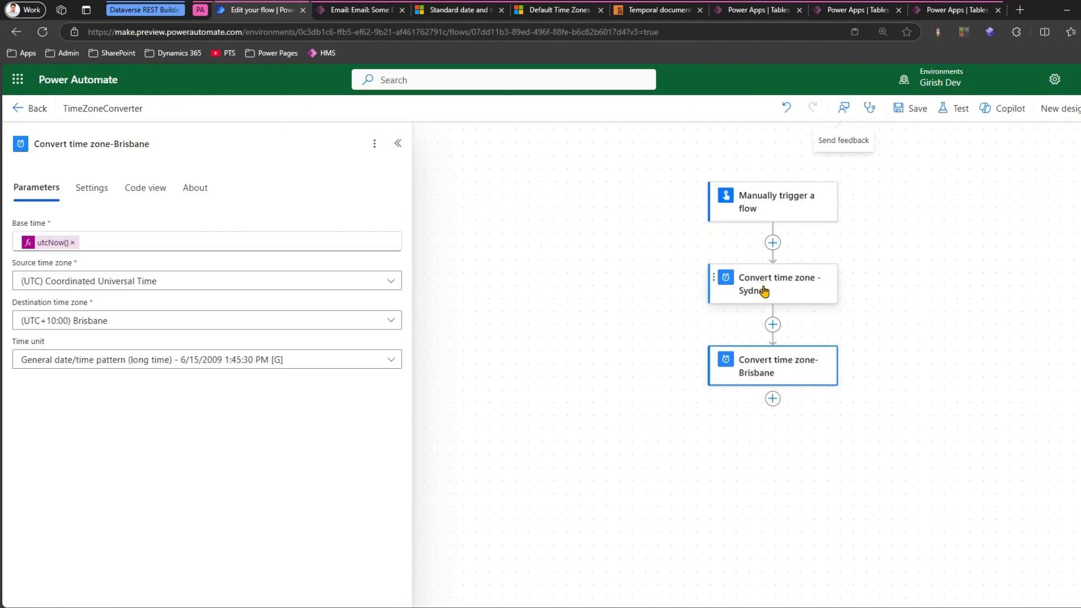
click(764, 291)
click(770, 367)
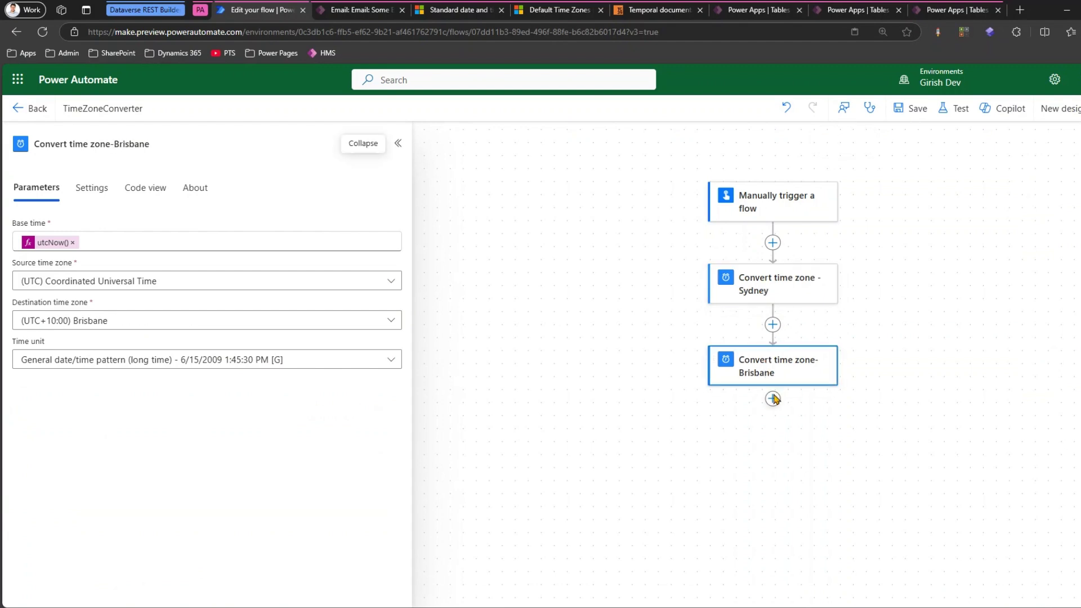
click(772, 399)
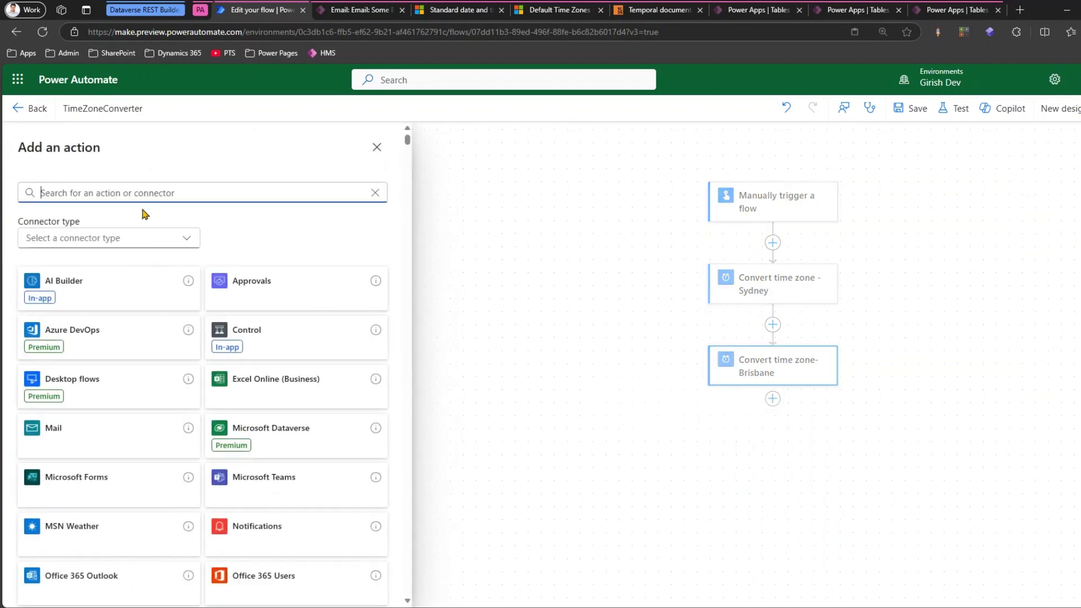
text(compose)
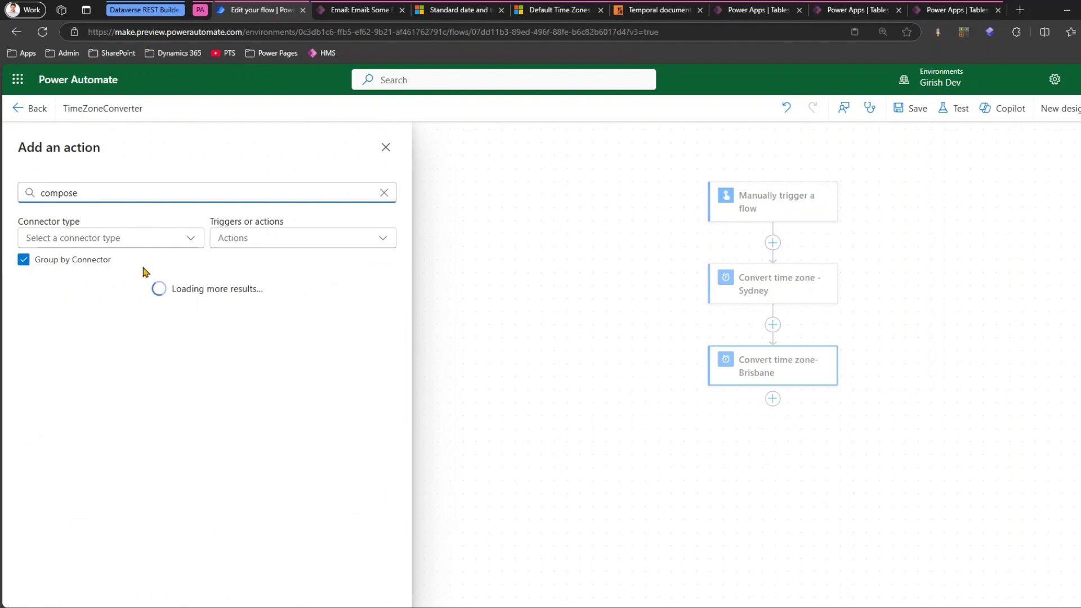
click(68, 333)
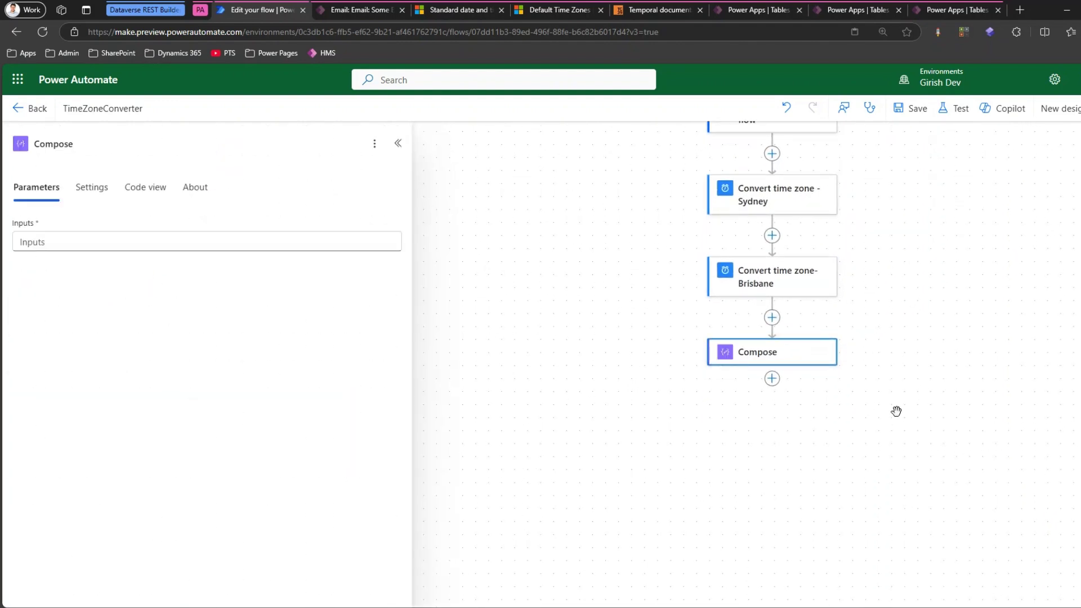
Step: Begin the Compose action's inputs with the label "Base Time:" followed by a utcNow() expression
click(866, 428)
click(788, 354)
click(252, 242)
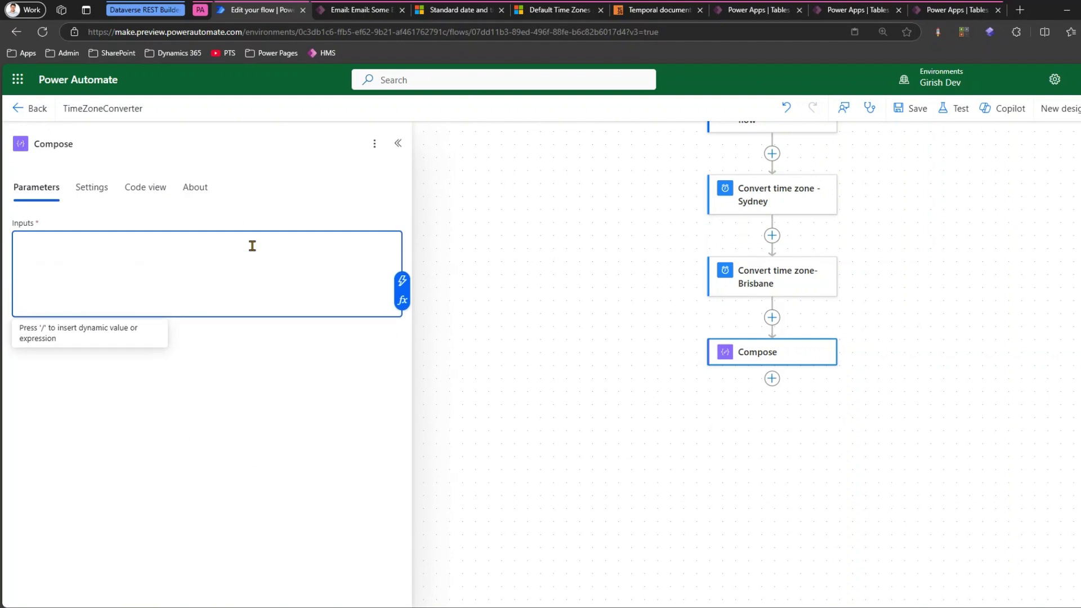
text(Base Time:)
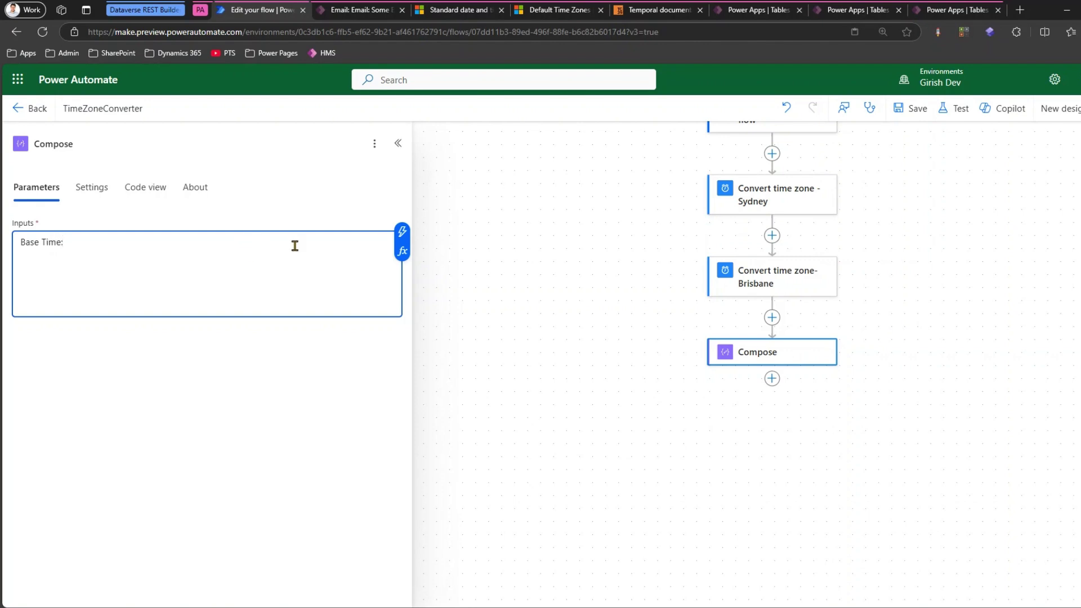
click(403, 251)
text(tc)
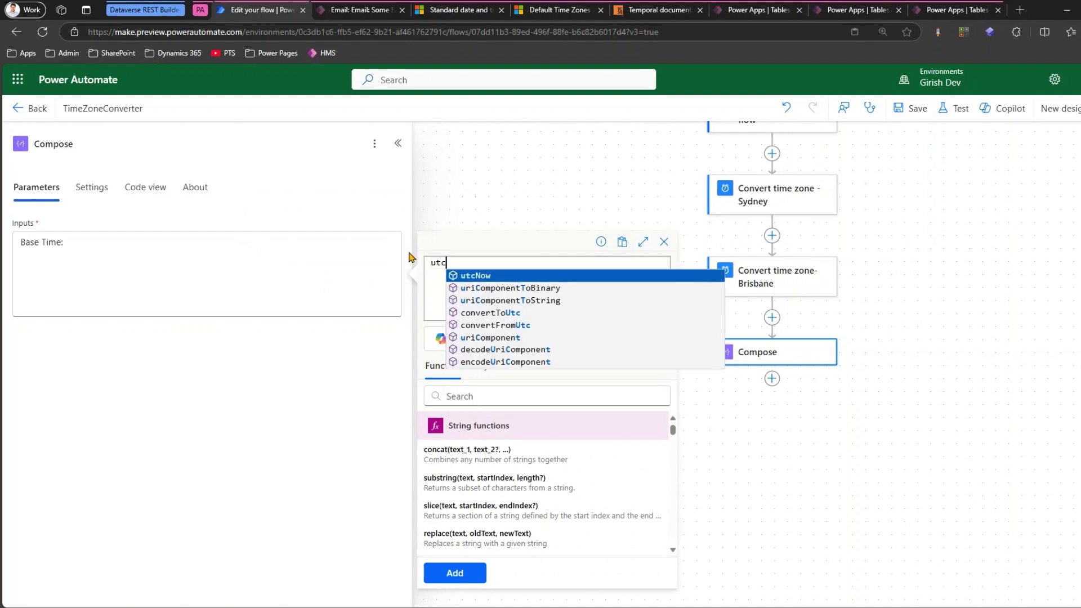
key(Return)
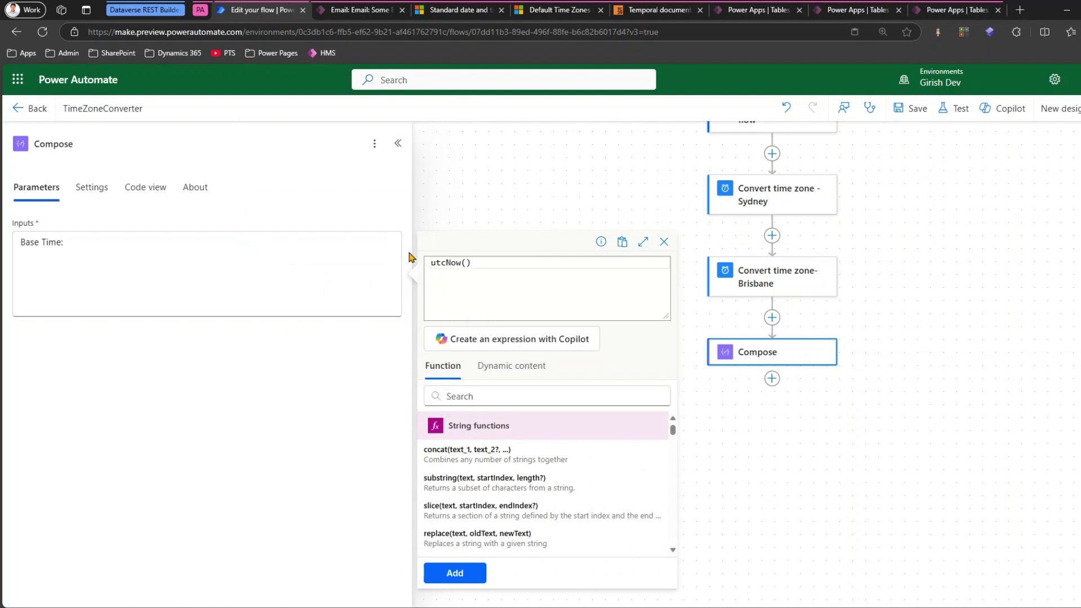
click(470, 572)
Step: Add the labels "Sydney Time:", "Brisbane Time:" and "New York Time:" on separate lines below the base time
key(Return)
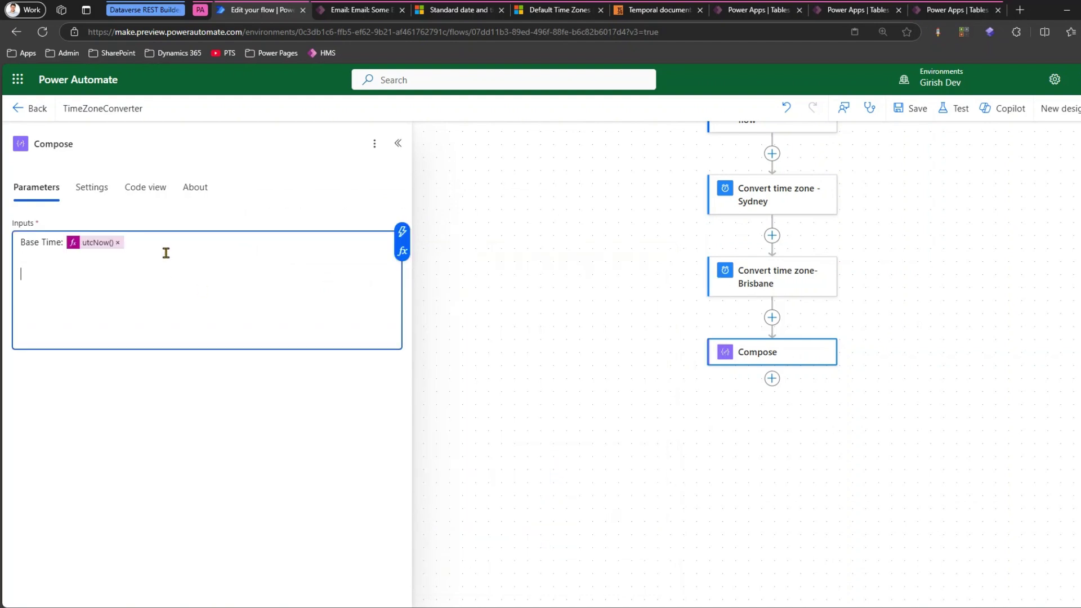
text(Sydney T)
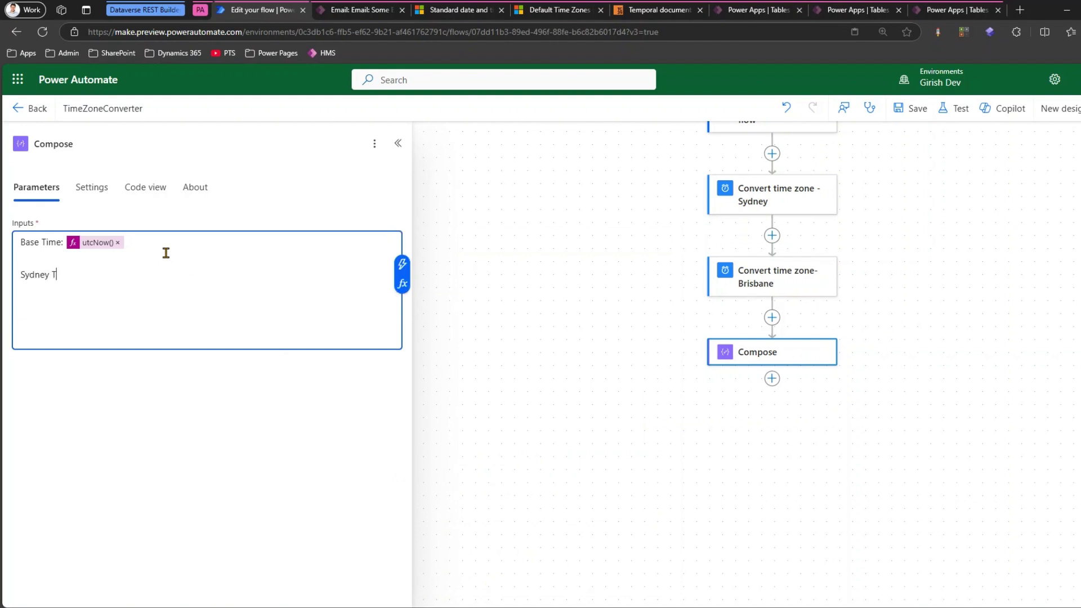
text(ime:)
key(Return)
key(Return)
text(Bri)
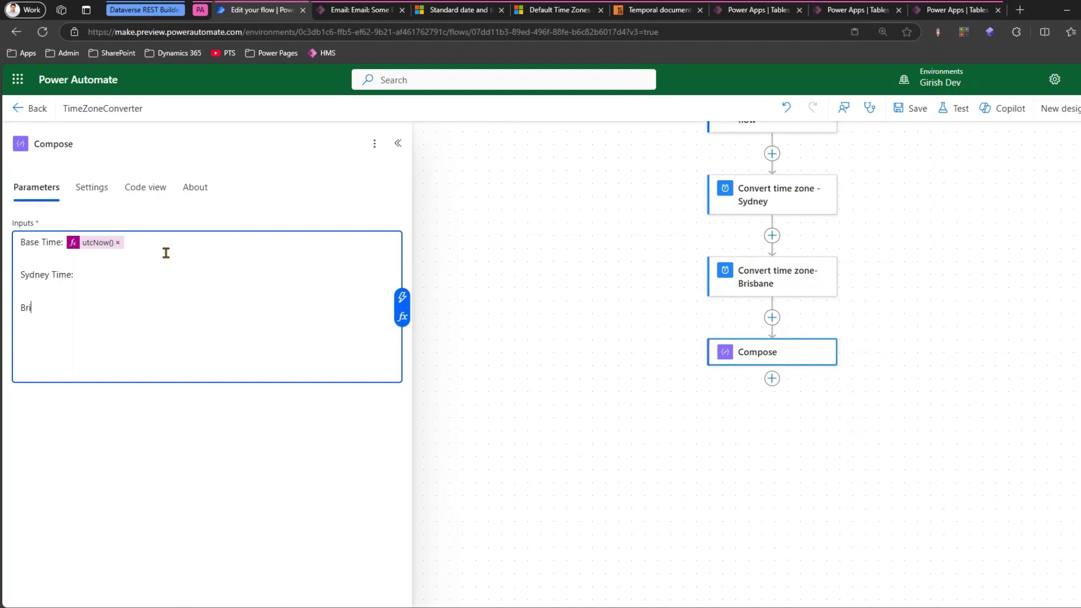
text(sbane Time:)
key(Return)
text(New Y)
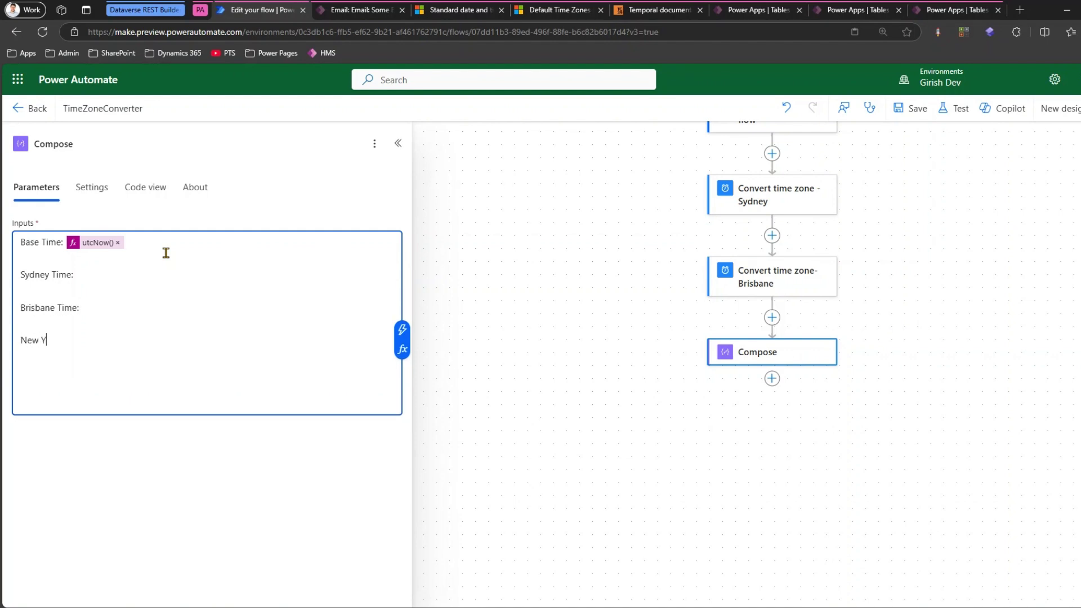
text(ork Time:)
Step: Start an expression after the "Sydney Time:" label as convertFromUtc(utcNow(), '') with an empty destination time zone
click(85, 273)
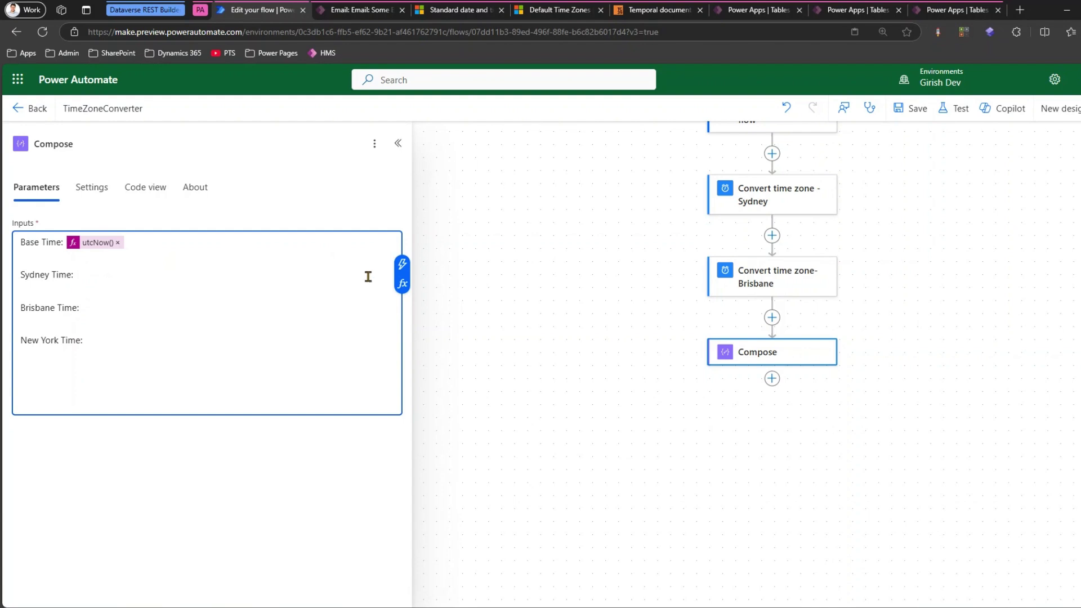
click(403, 283)
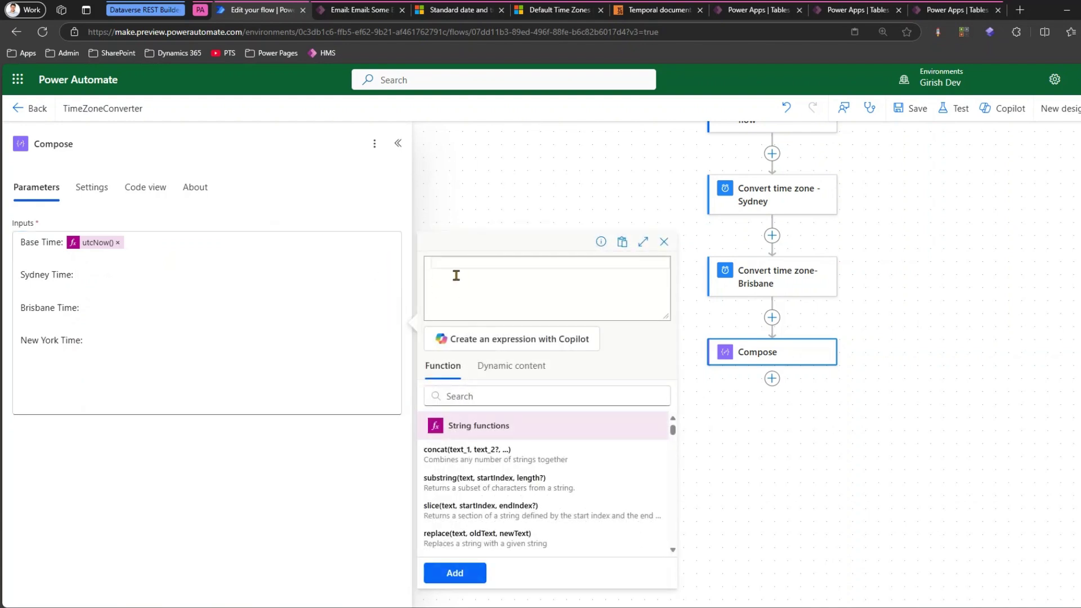
text(co)
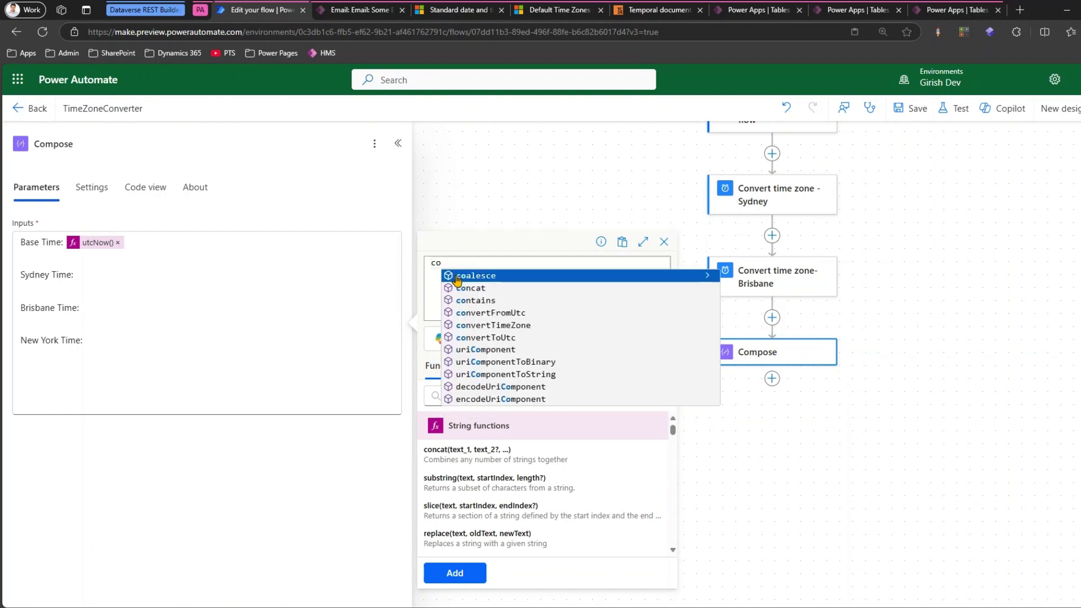
text(nvert)
key(Return)
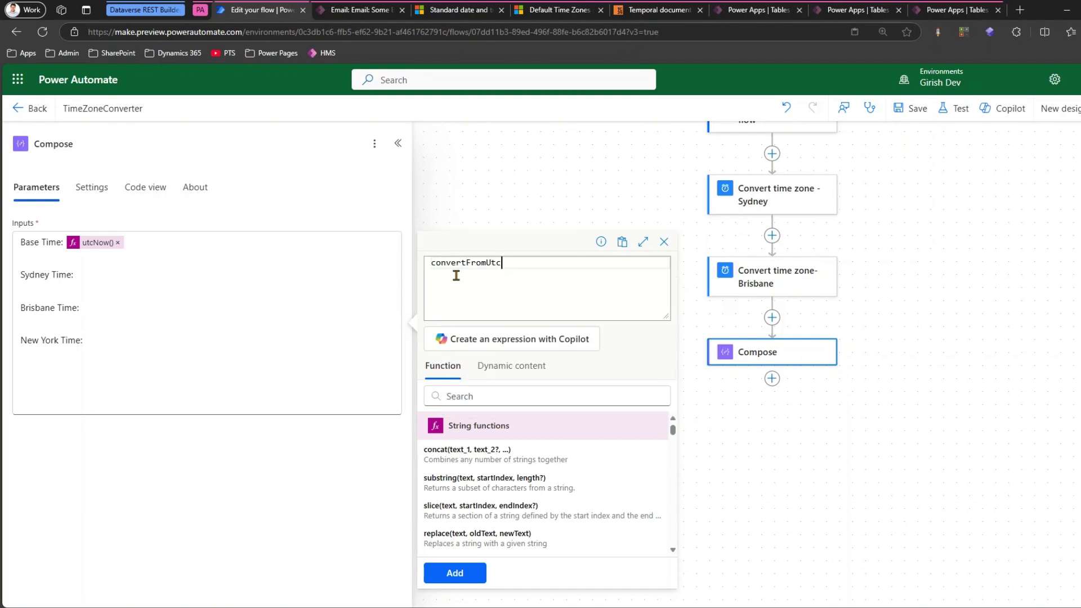
text(()
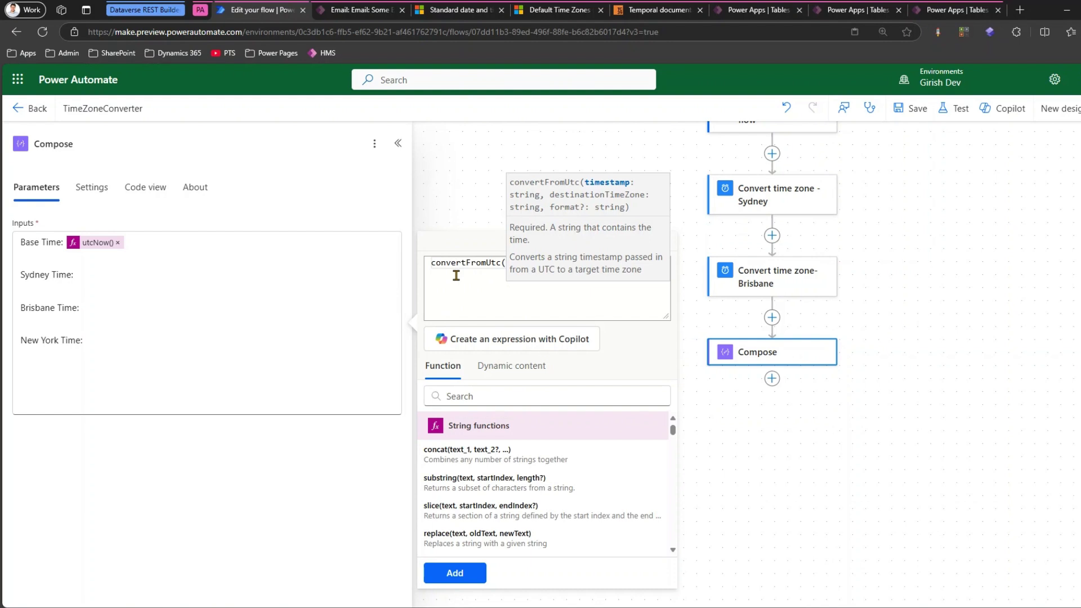
text(utc)
key(Return)
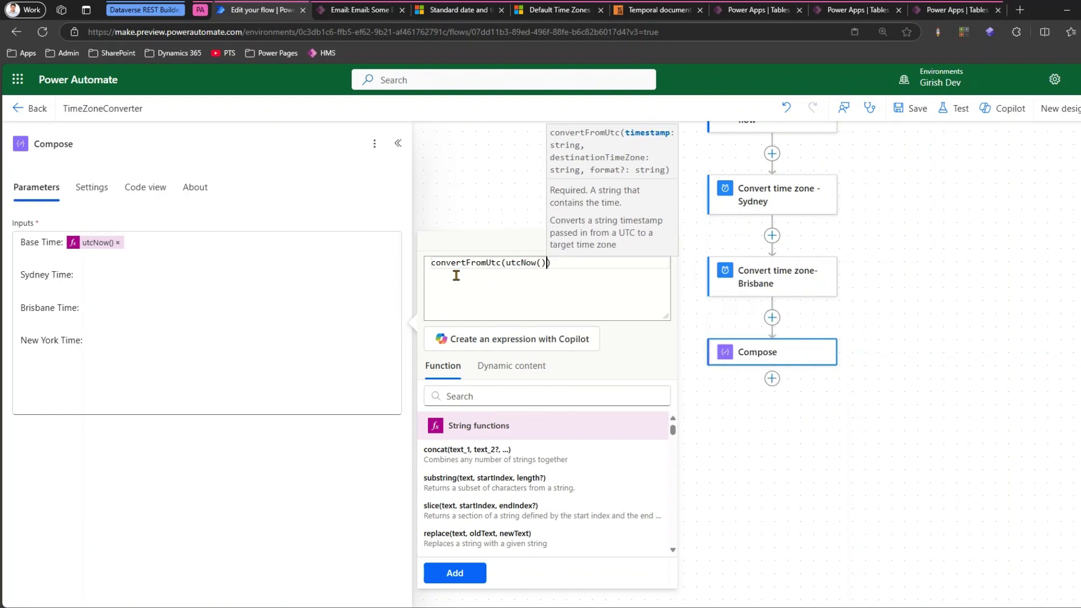
text(, )
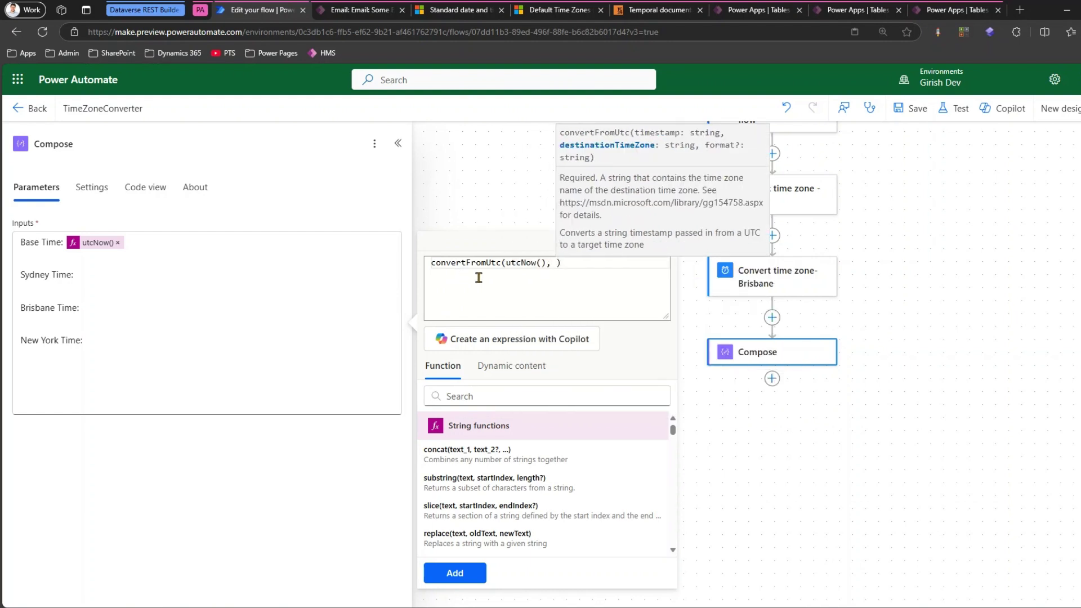
text(')
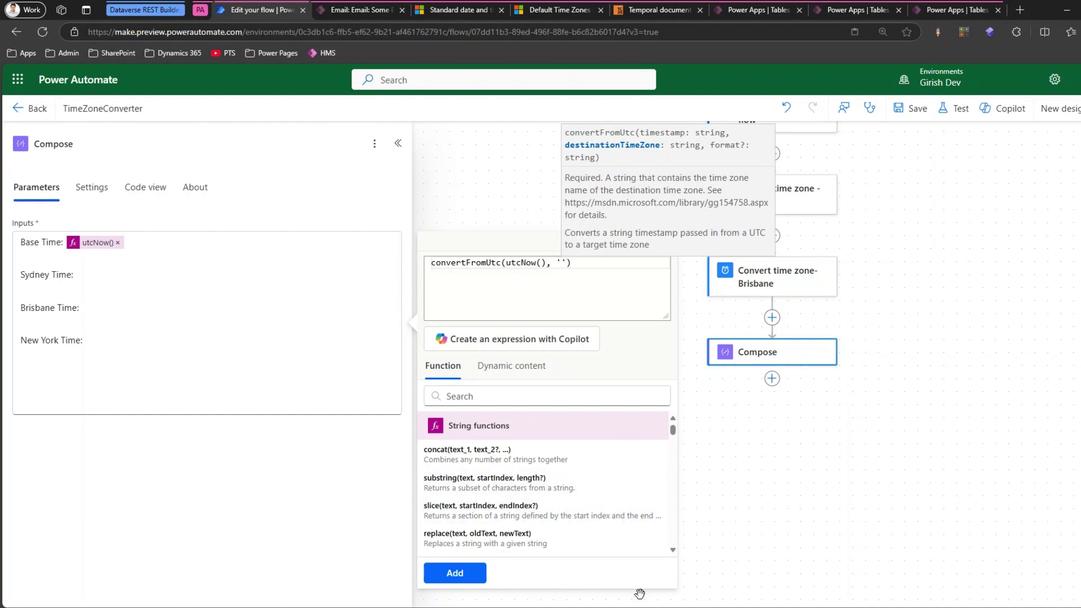
Step: Copy "AUS Eastern Standard Time" from Command Prompt into the expression's destination time zone and insert the expression after "Sydney Time:"
key(alt+Tab)
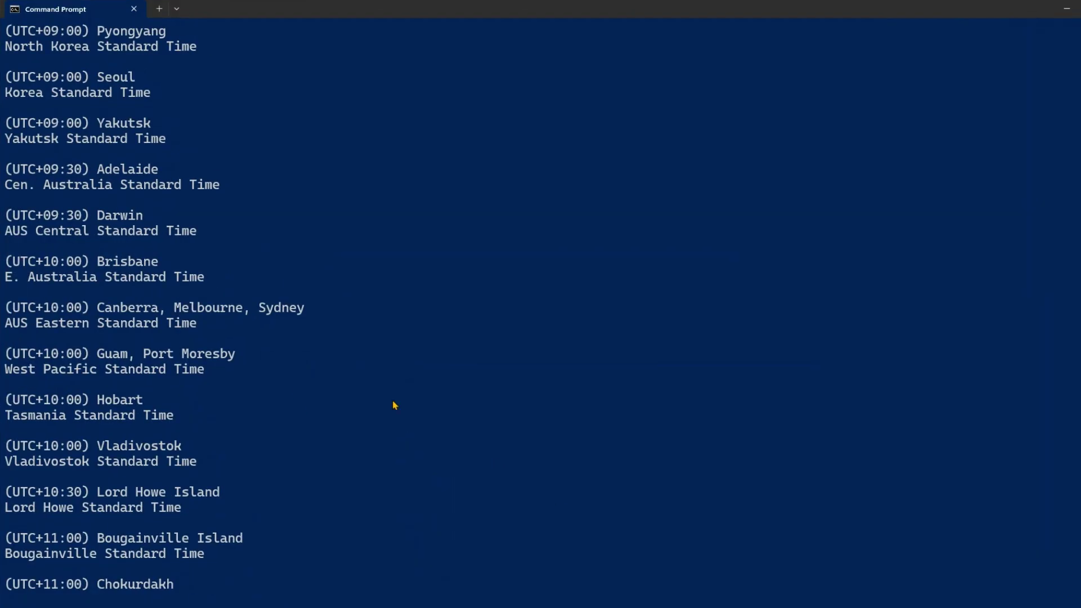
drag(201, 326, 6, 335)
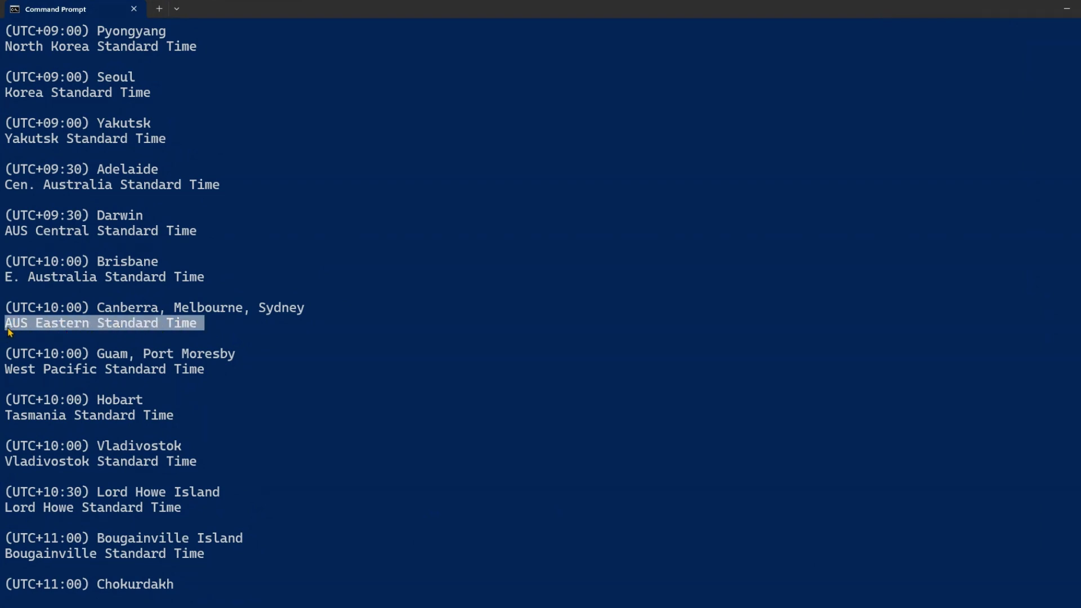
key(ctrl+c)
click(1066, 8)
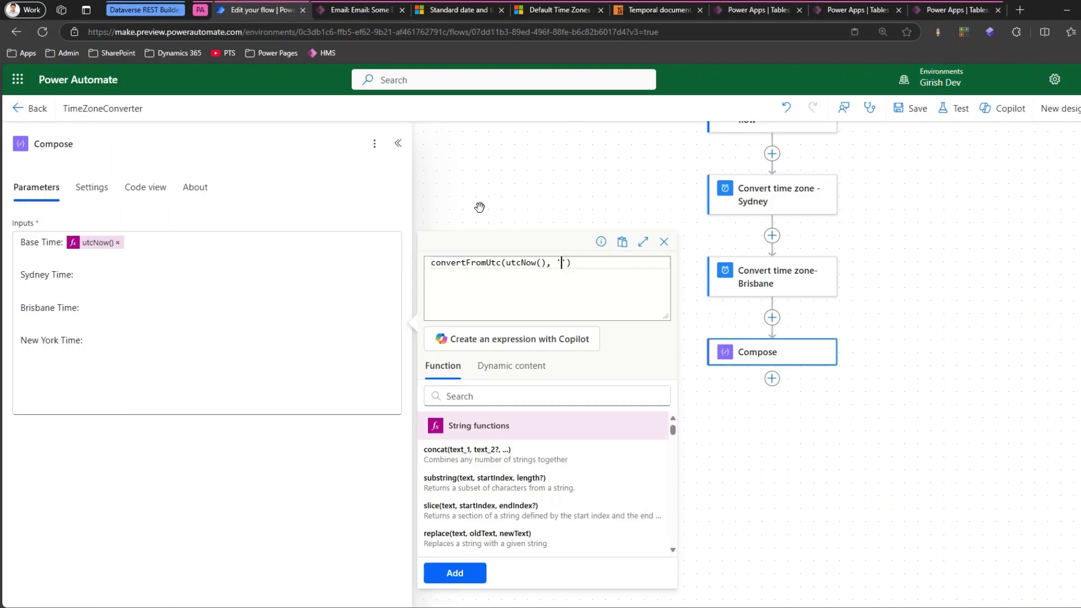
click(560, 263)
key(ctrl+v)
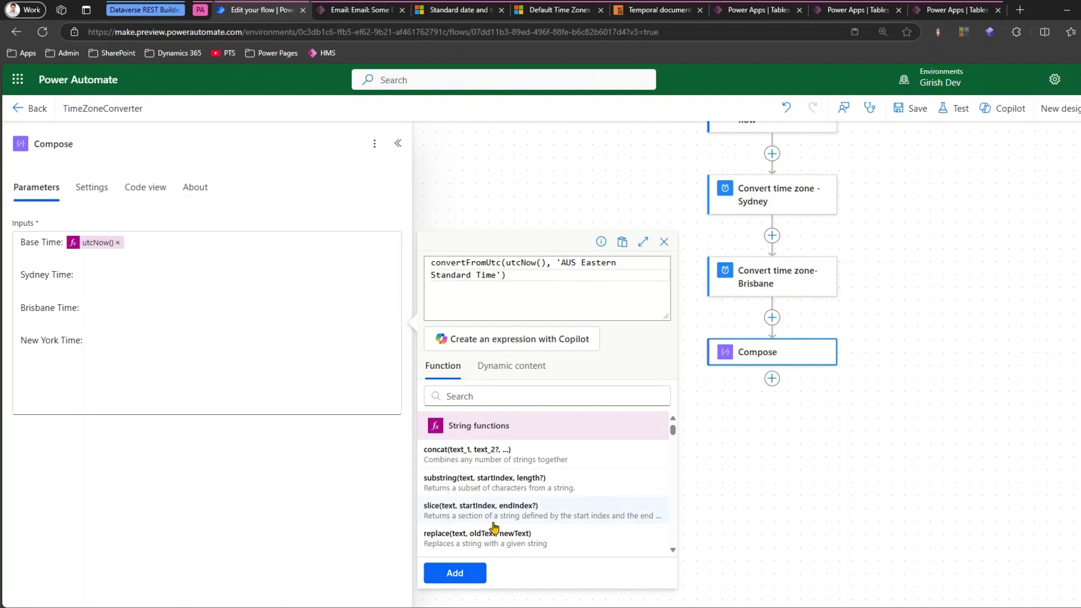
click(475, 574)
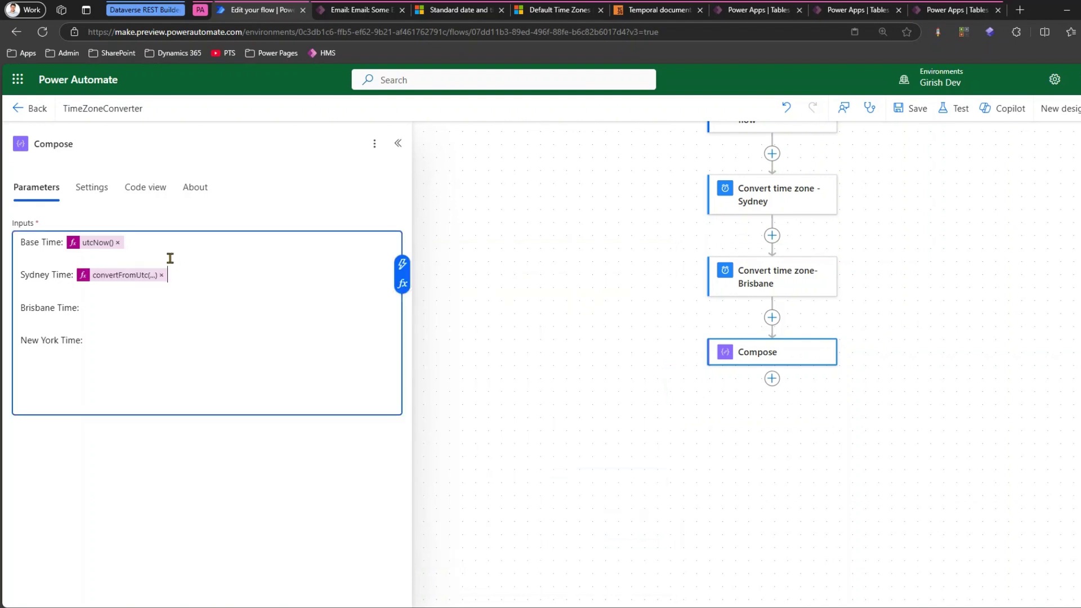
Step: Copy the Sydney convertFromUtc expression and insert it after both the "Brisbane Time:" and "New York Time:" labels
click(140, 278)
drag(507, 277, 415, 258)
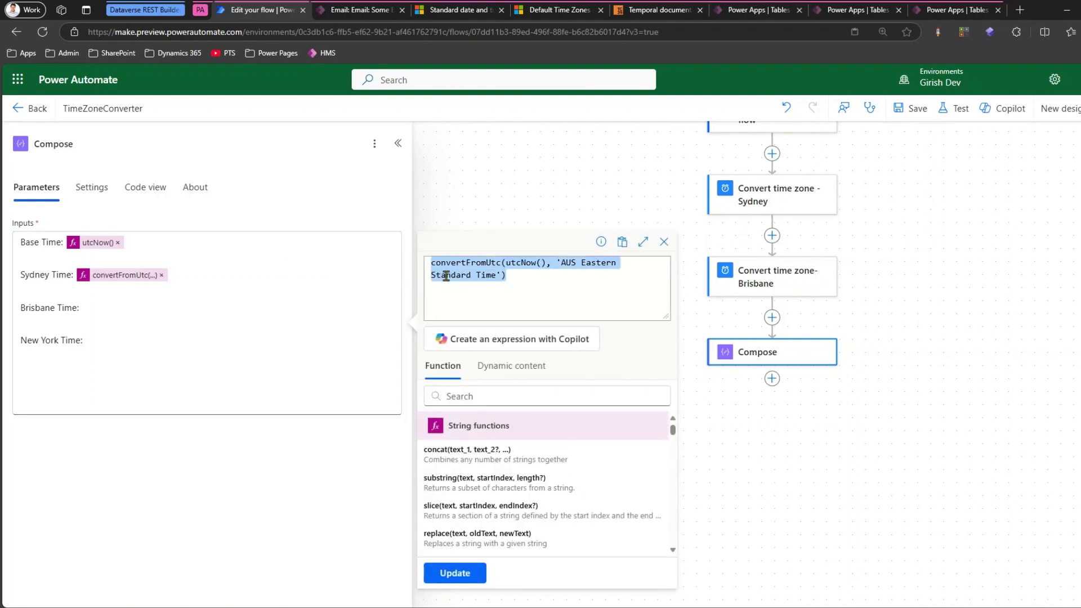
click(168, 305)
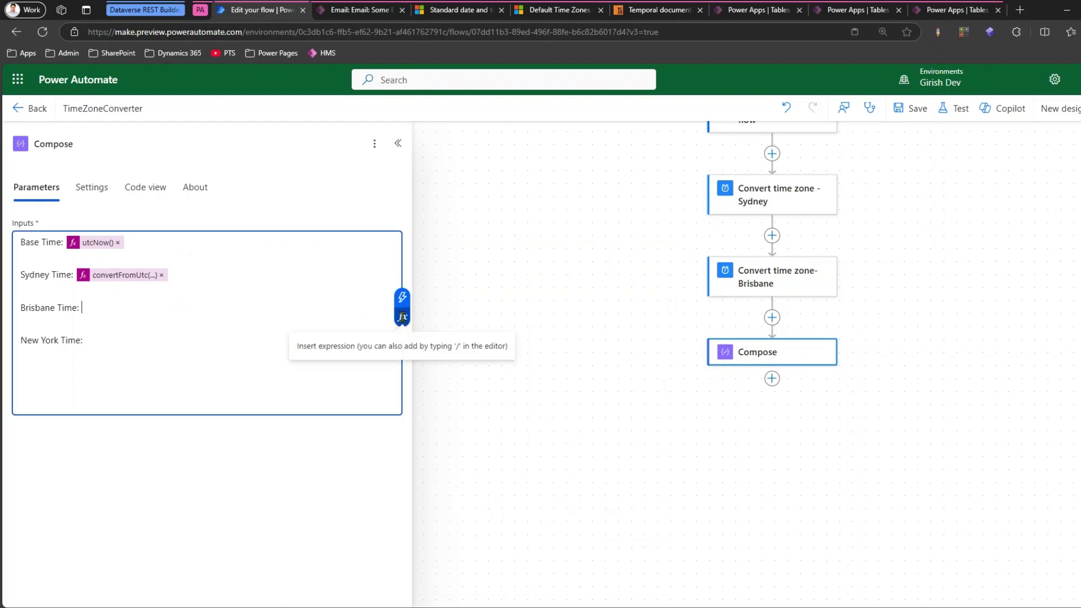
click(402, 319)
key(ctrl+v)
click(473, 571)
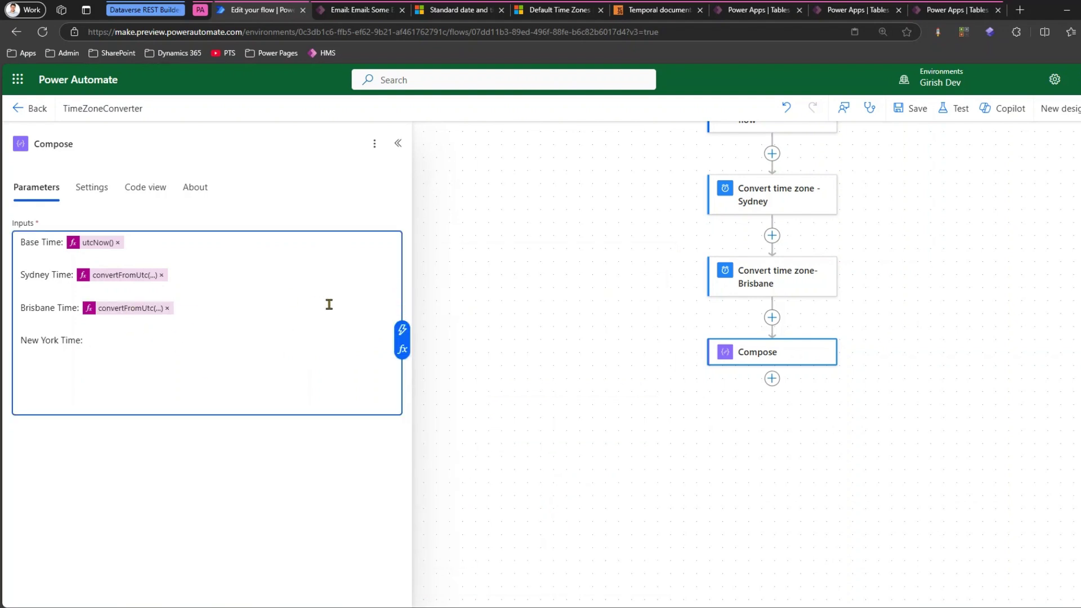
click(402, 349)
key(ctrl+v)
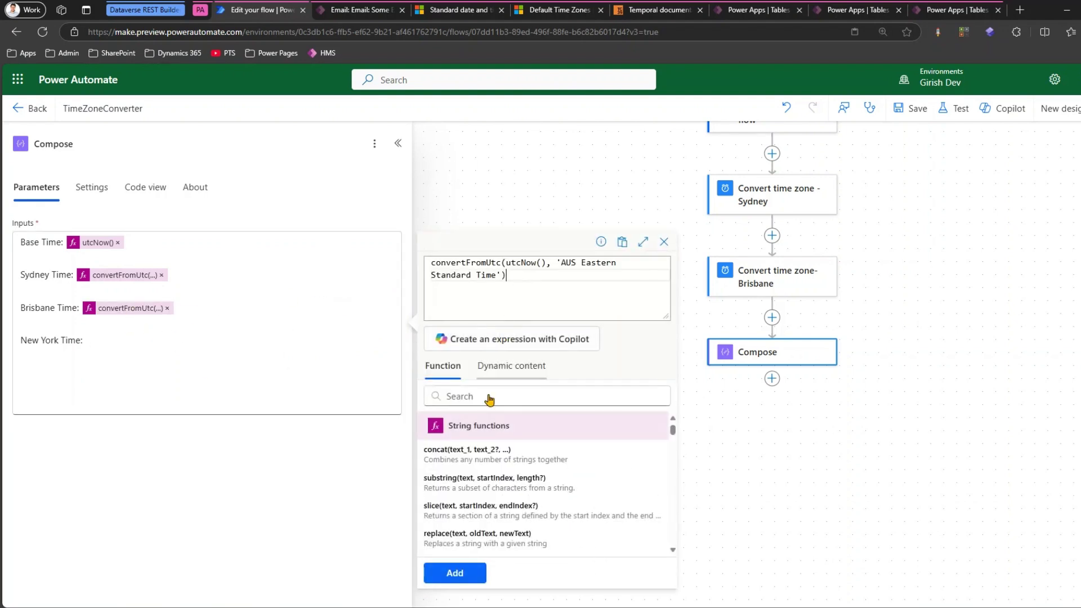
click(470, 572)
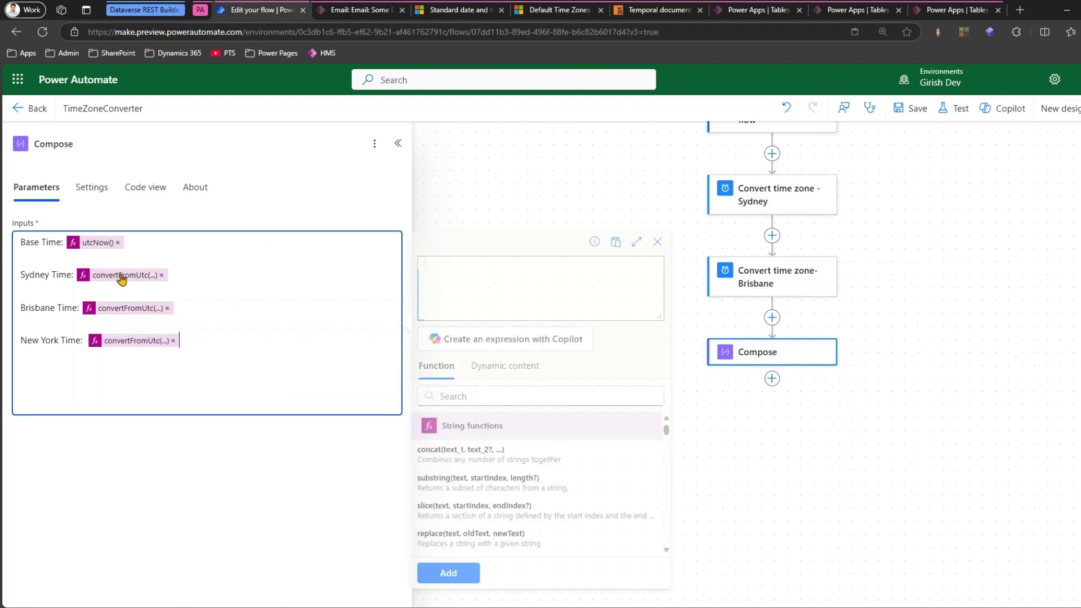
Step: Set the Brisbane expression's destination time zone to "E. Australia Standard Time" copied from Command Prompt, update it, and recheck the Brisbane and Sydney expressions
click(121, 275)
click(150, 309)
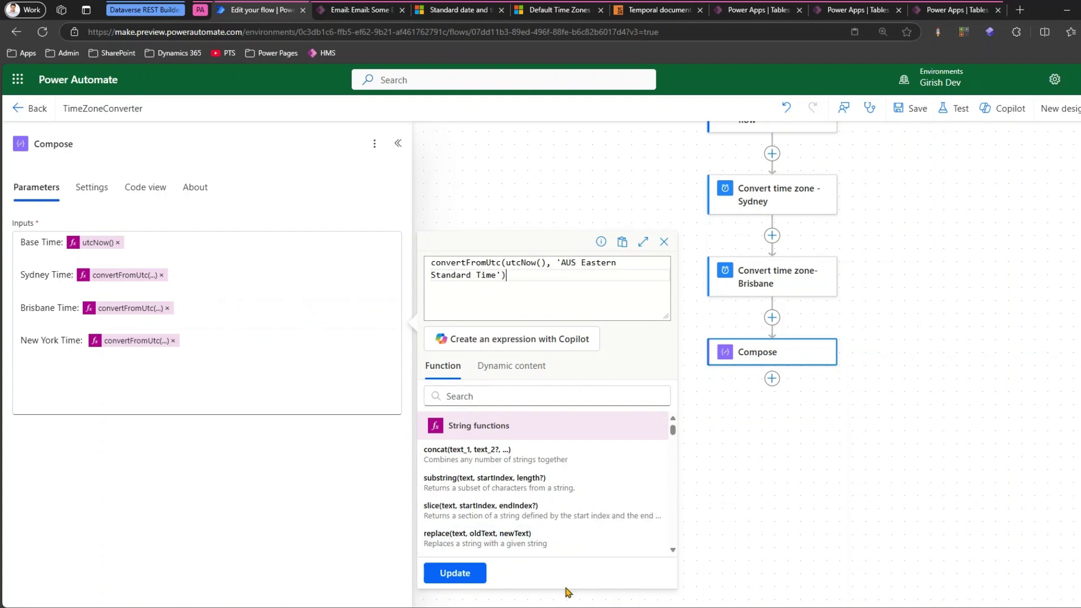
click(670, 605)
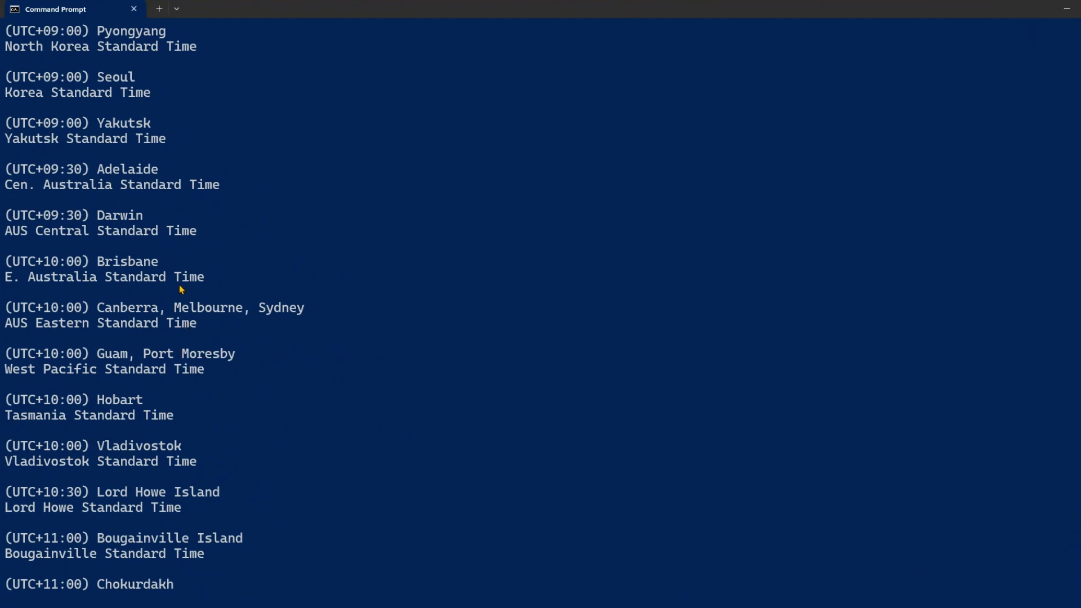
drag(209, 280, 7, 279)
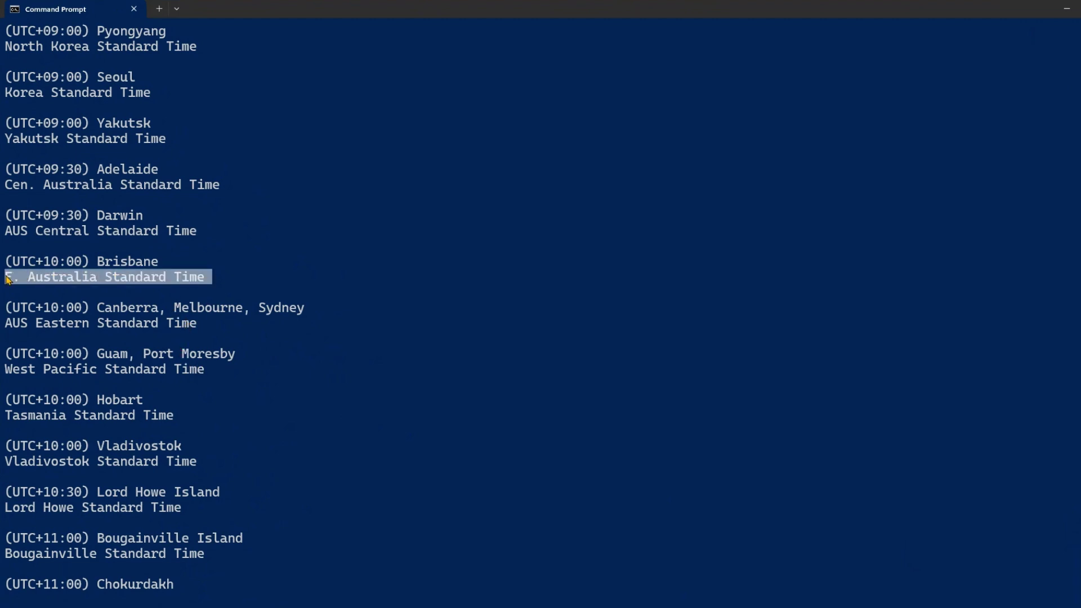
right_click(50, 278)
click(1067, 9)
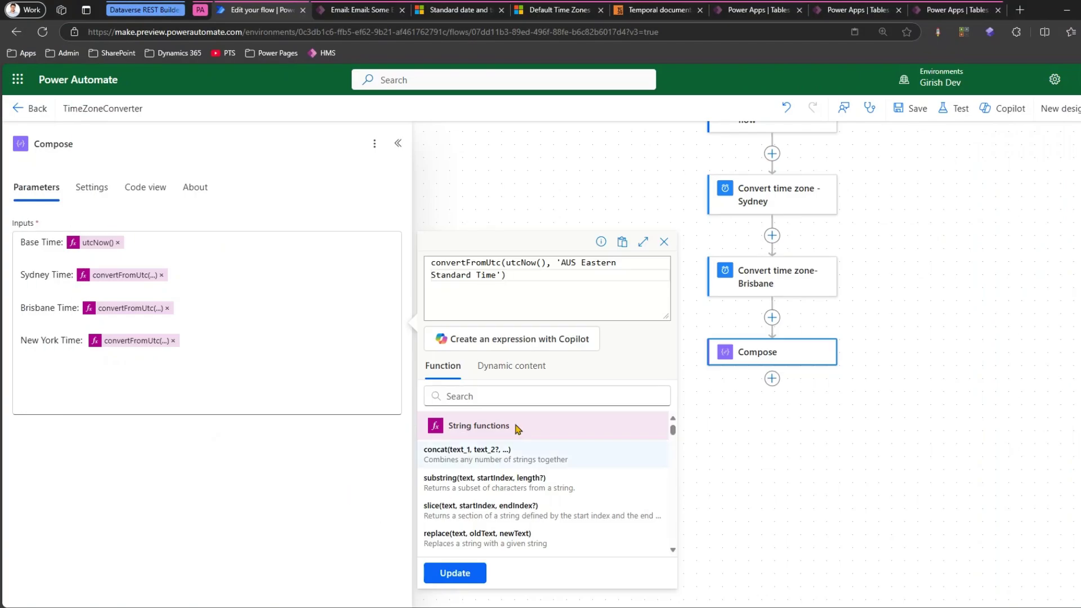
mouse_move(495, 275)
mouse_down()
mouse_move(591, 254)
mouse_move(511, 277)
mouse_up()
click(598, 269)
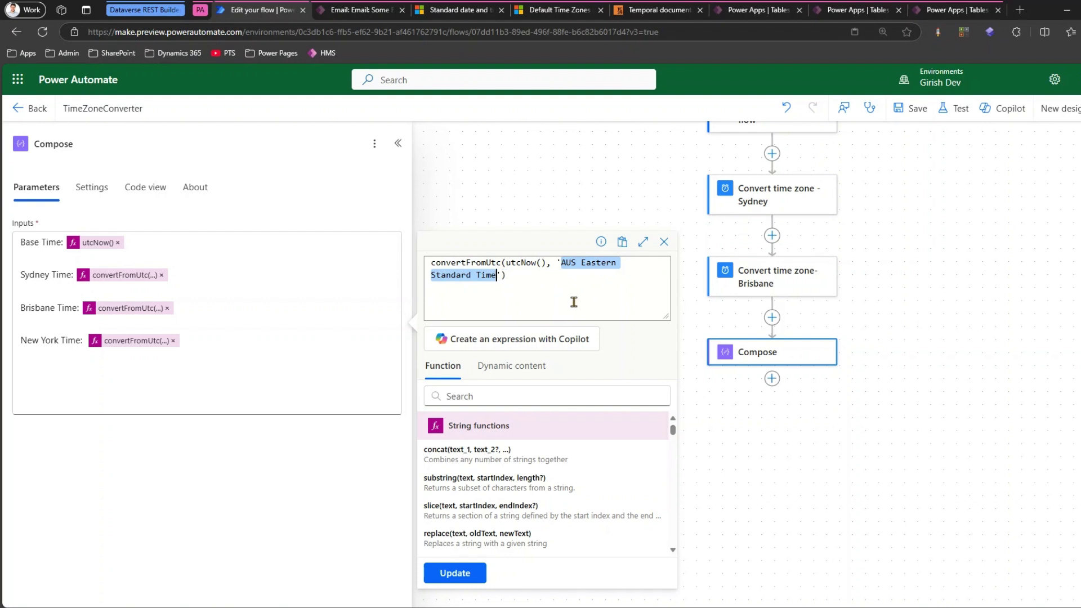
key(ctrl+v)
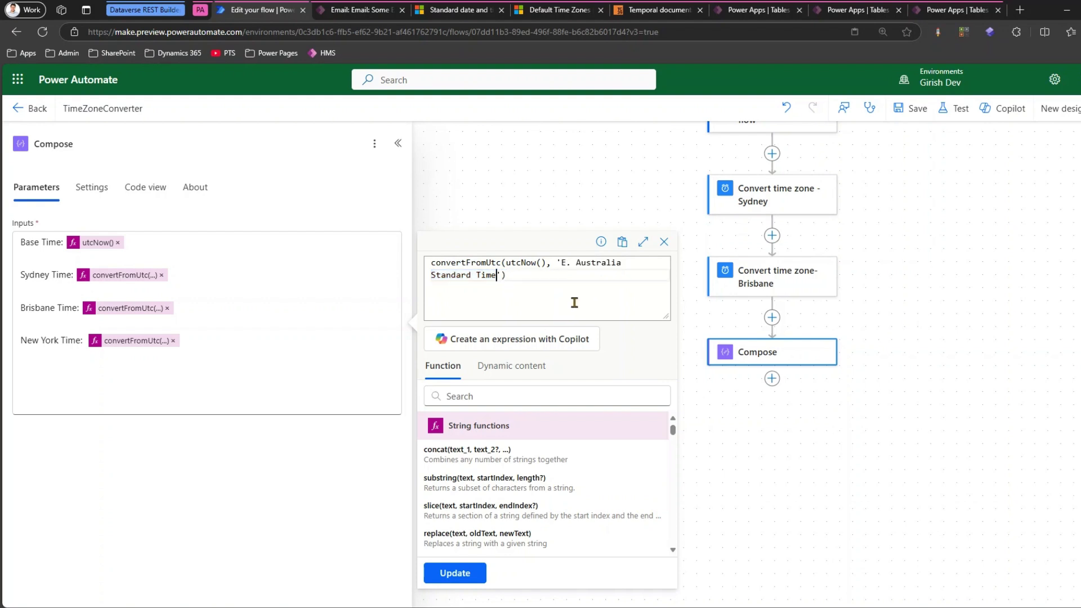
click(473, 574)
click(140, 310)
click(160, 276)
Step: Search the Default Time Zones documentation page for "new york"
click(468, 9)
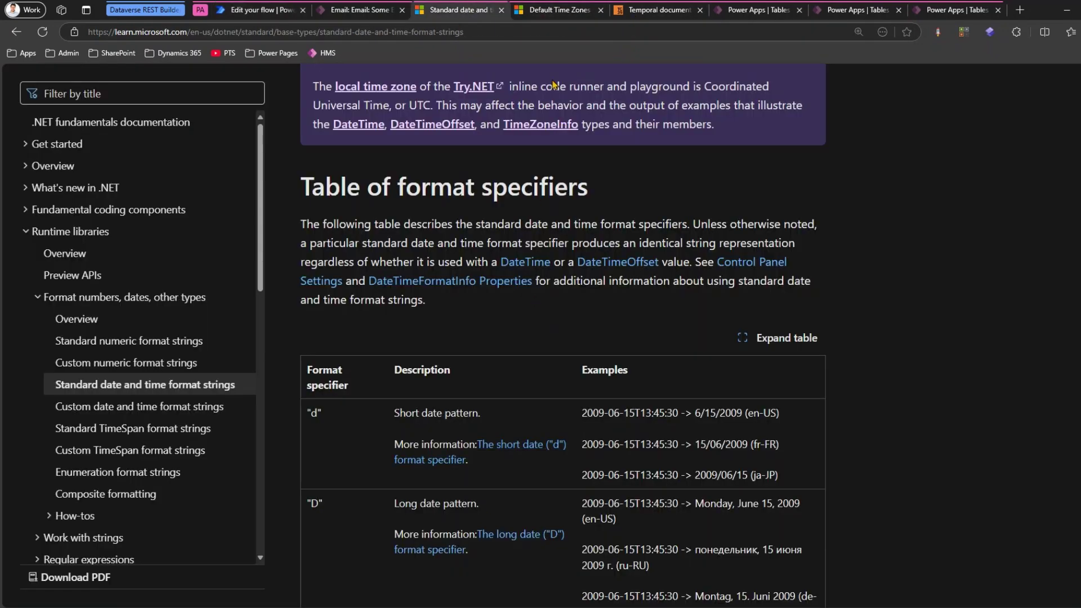
click(541, 10)
click(890, 489)
key(ctrl+f)
text(new york)
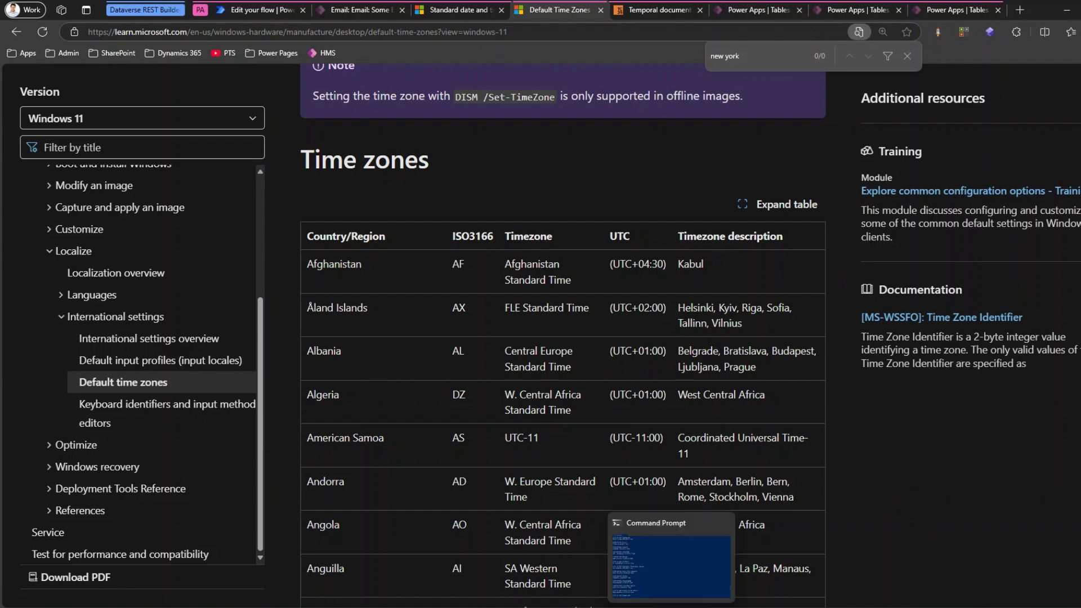
Step: Switch to Command Prompt and look back through the time zone list for New York's zone
click(672, 607)
scroll(718, 460, up, 15)
scroll(718, 460, up, 20)
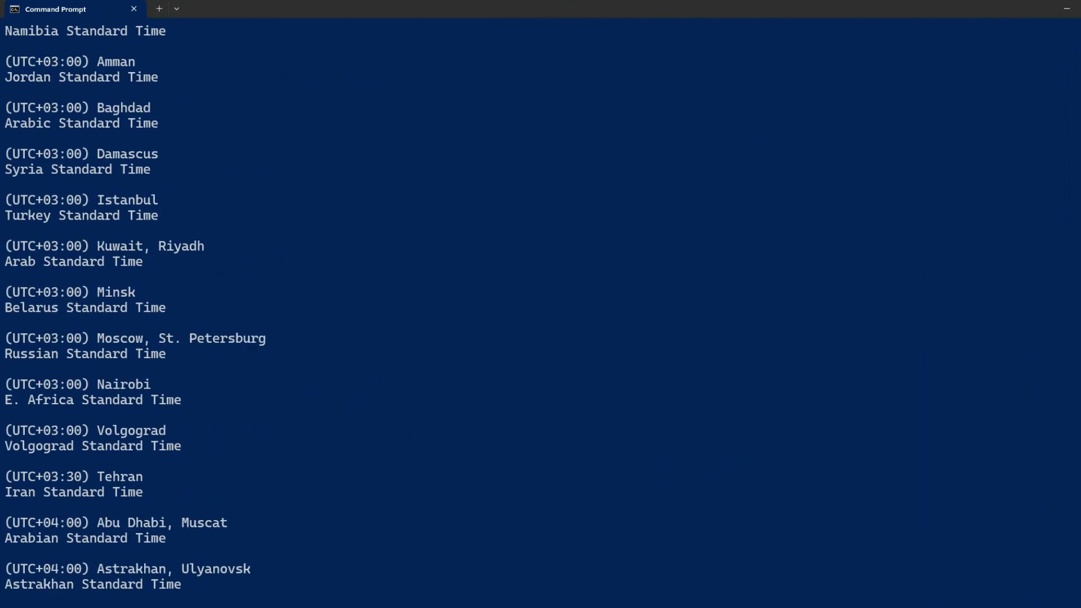
key(ctrl+f)
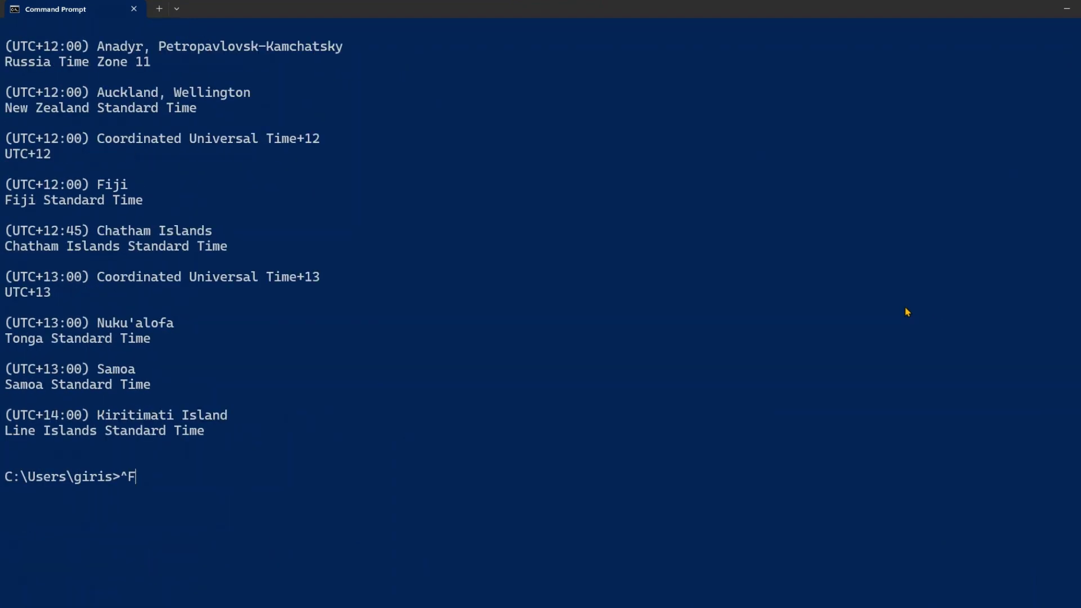
text(new)
key(BackSpace)
key(BackSpace)
key(BackSpace)
key(BackSpace)
Step: Locate the Eastern Time (US & Canada) entry in the Command Prompt time zone list and copy its name, "Eastern Standard Time"
scroll(873, 307, up, 20)
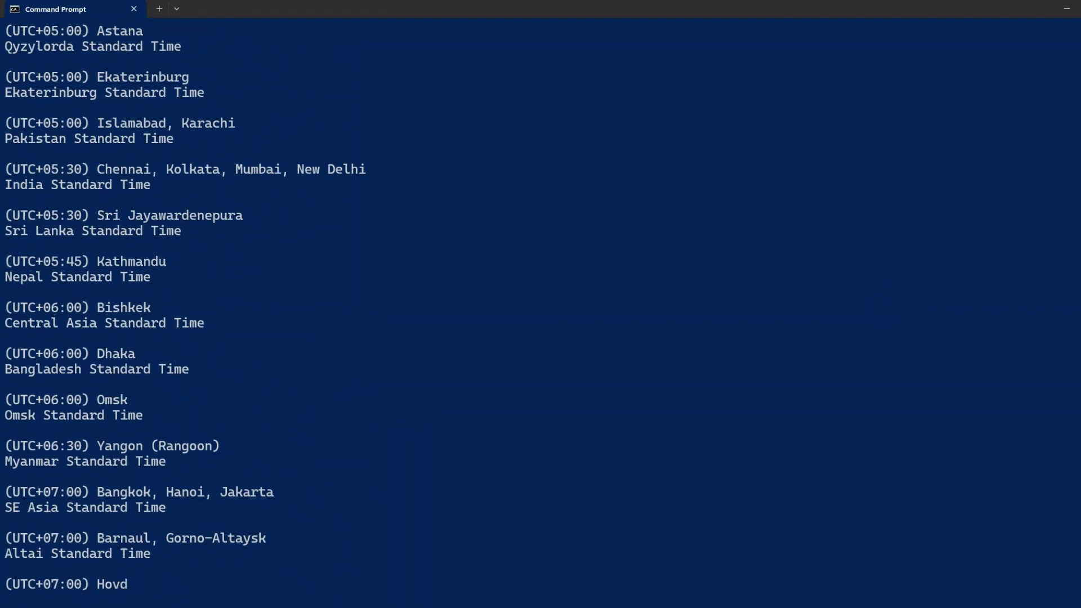
scroll(541, 307, up, 20)
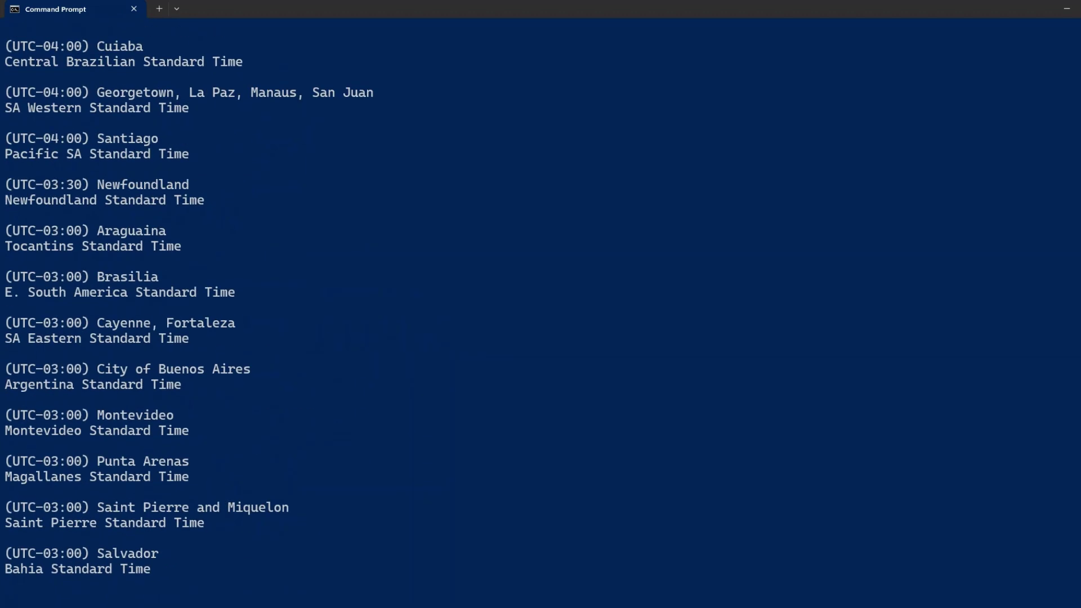
scroll(540, 306, up, 1)
scroll(540, 306, down, 7)
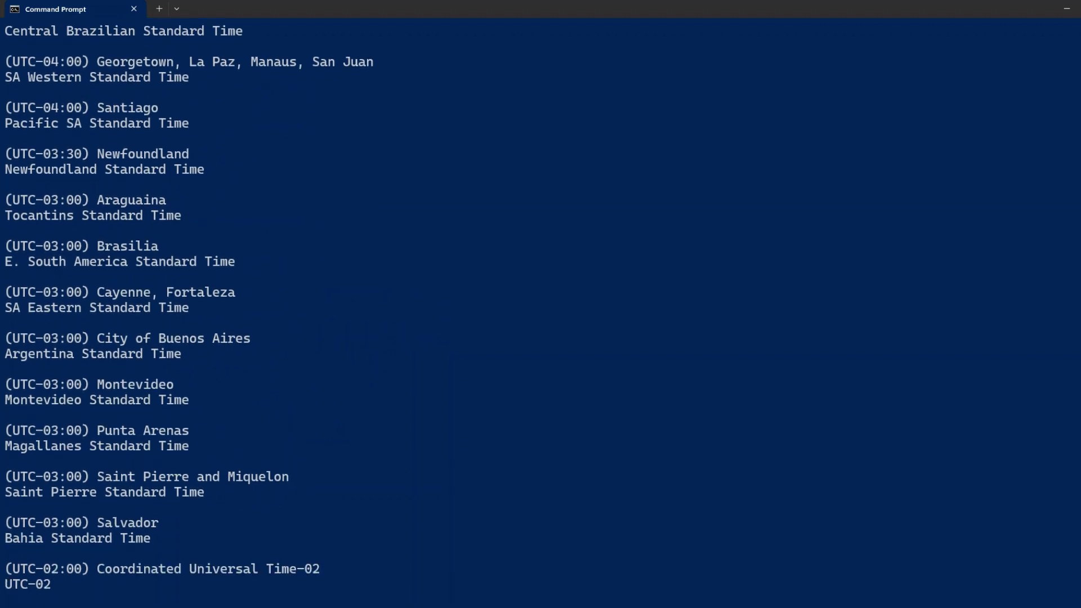
scroll(541, 307, down, 1)
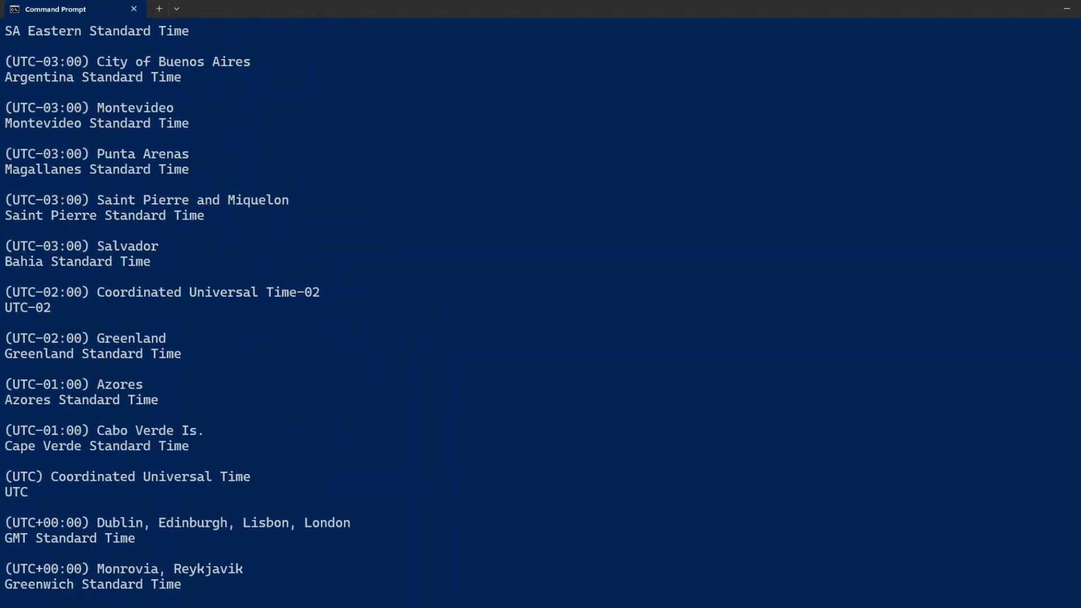
scroll(540, 307, up, 7)
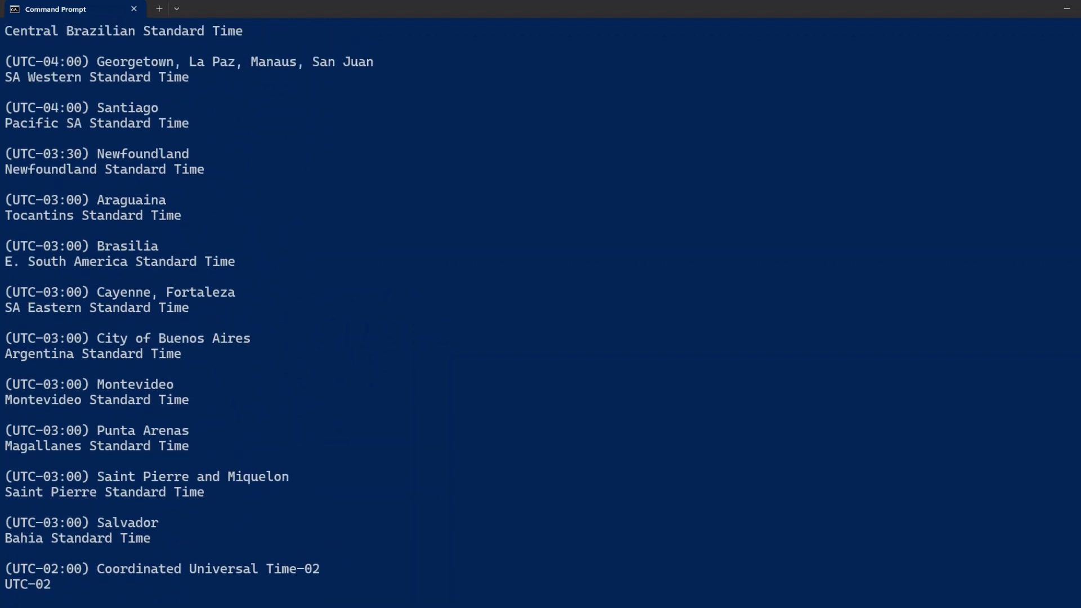
scroll(540, 306, up, 5)
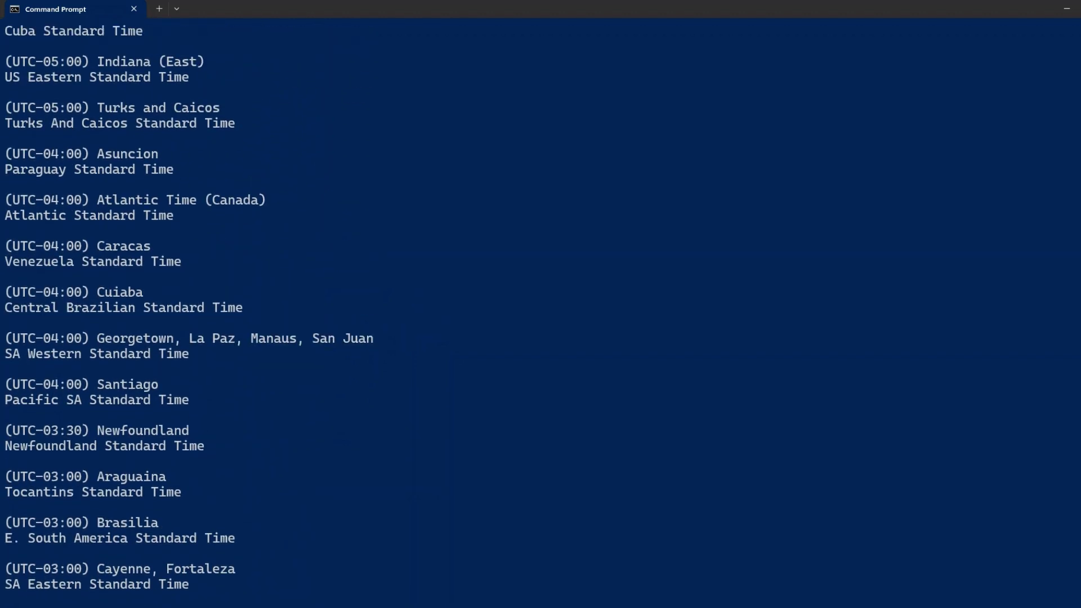
scroll(540, 307, up, 5)
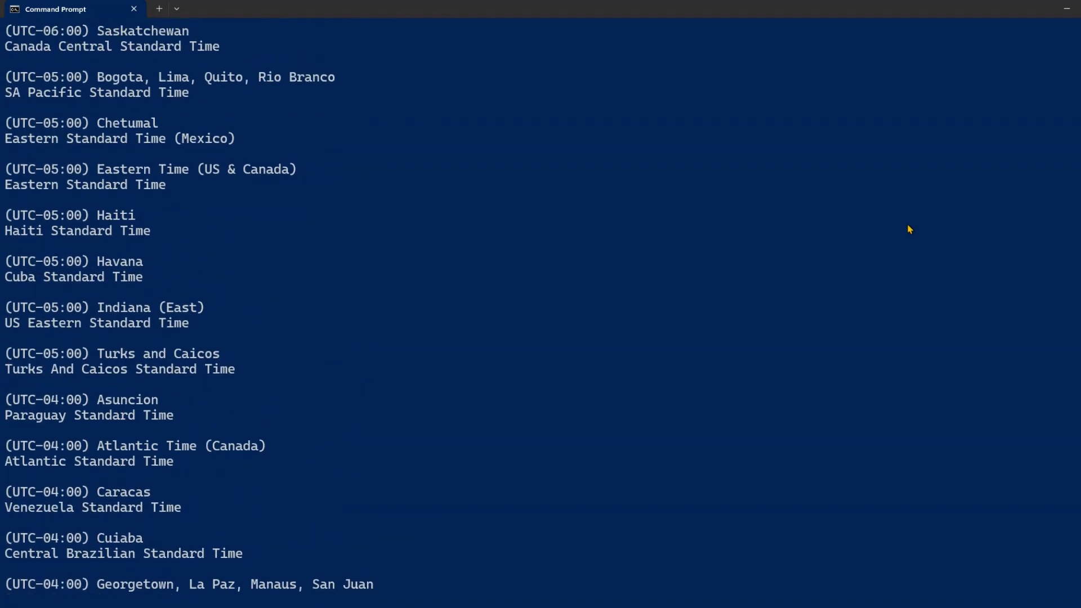
scroll(253, 332, up, 3)
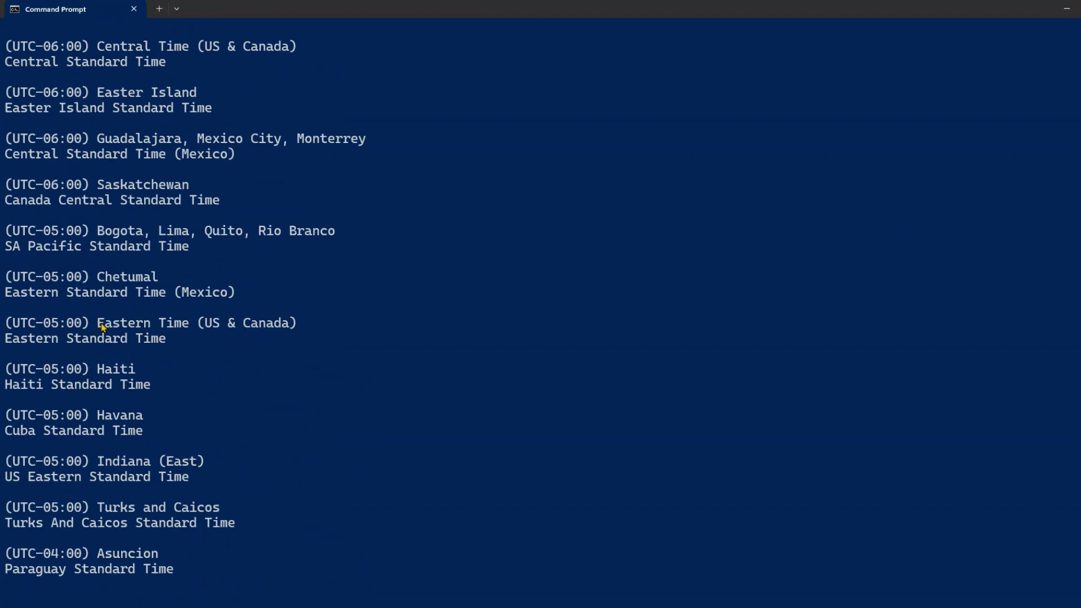
drag(8, 341, 163, 347)
key(ctrl+c)
click(1066, 9)
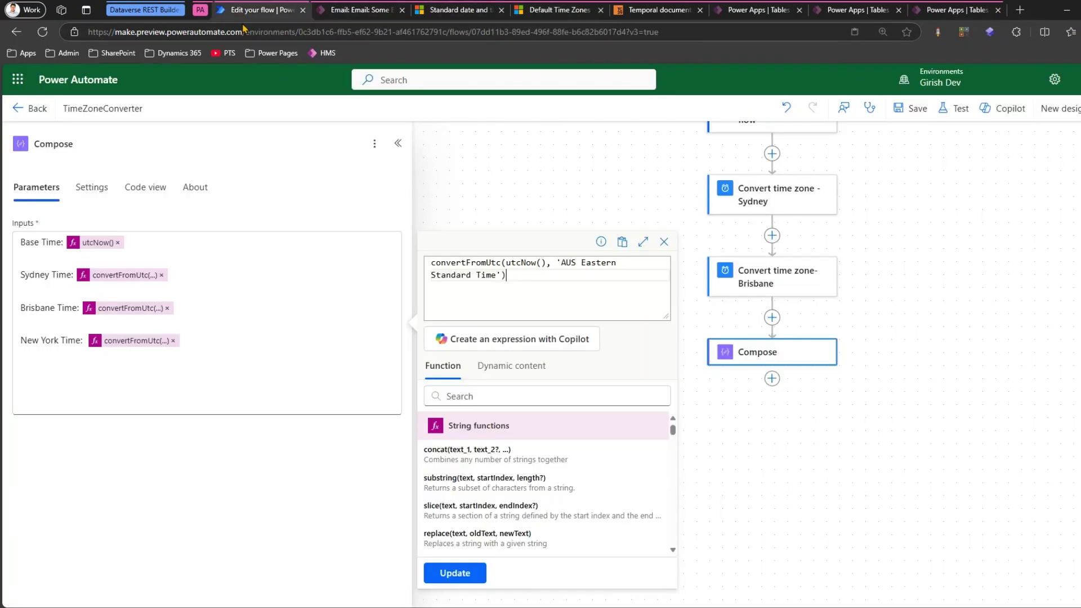
Step: In the flow, set the New York expression's destination time zone to the copied "Eastern Standard Time", update it, and save the flow
click(241, 11)
click(134, 349)
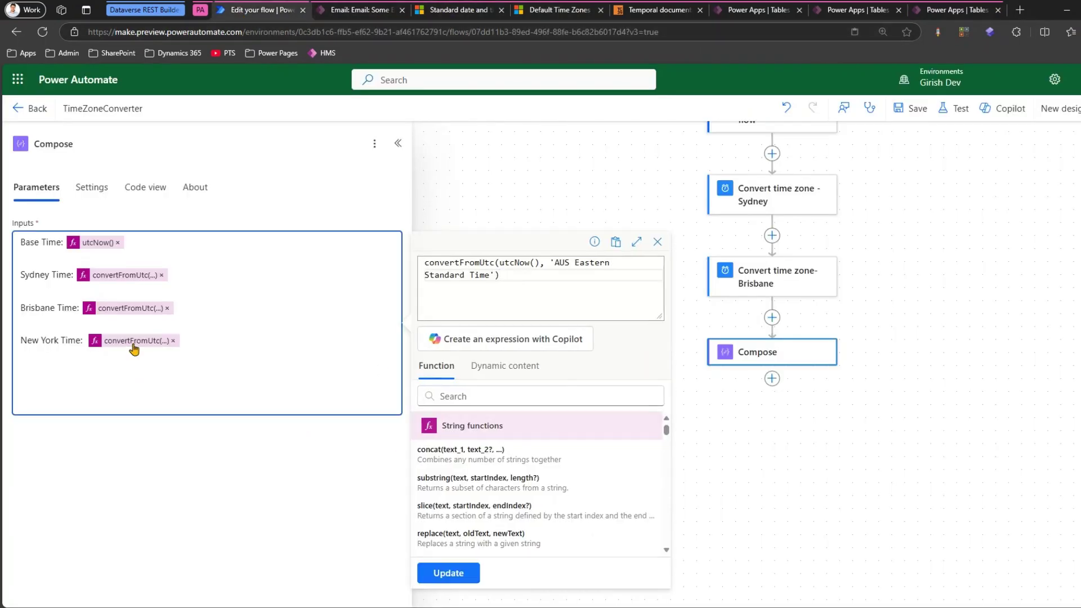
drag(497, 276, 562, 262)
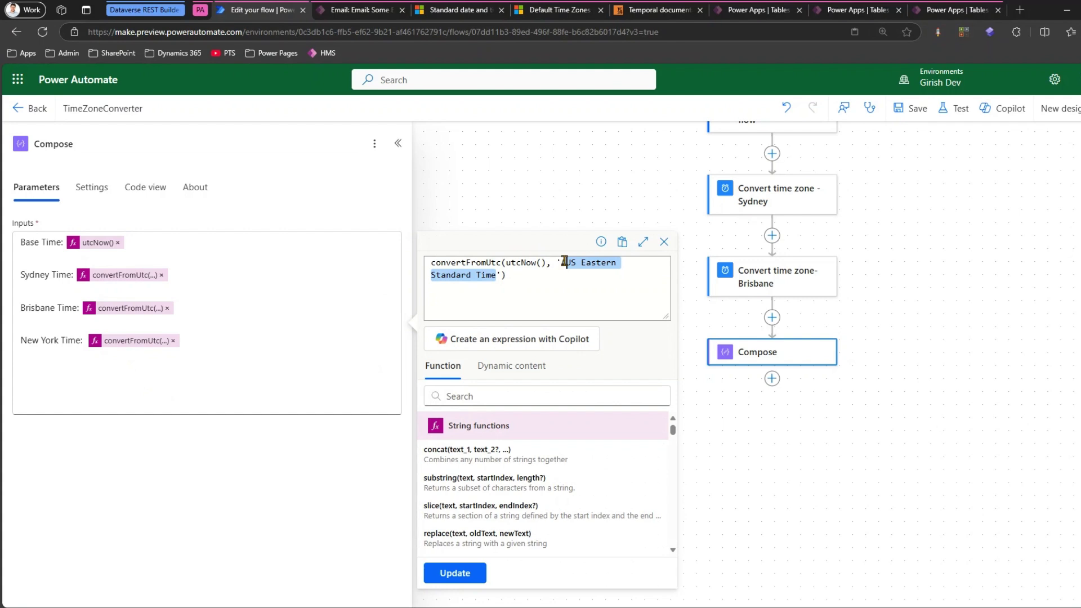
key(ctrl+v)
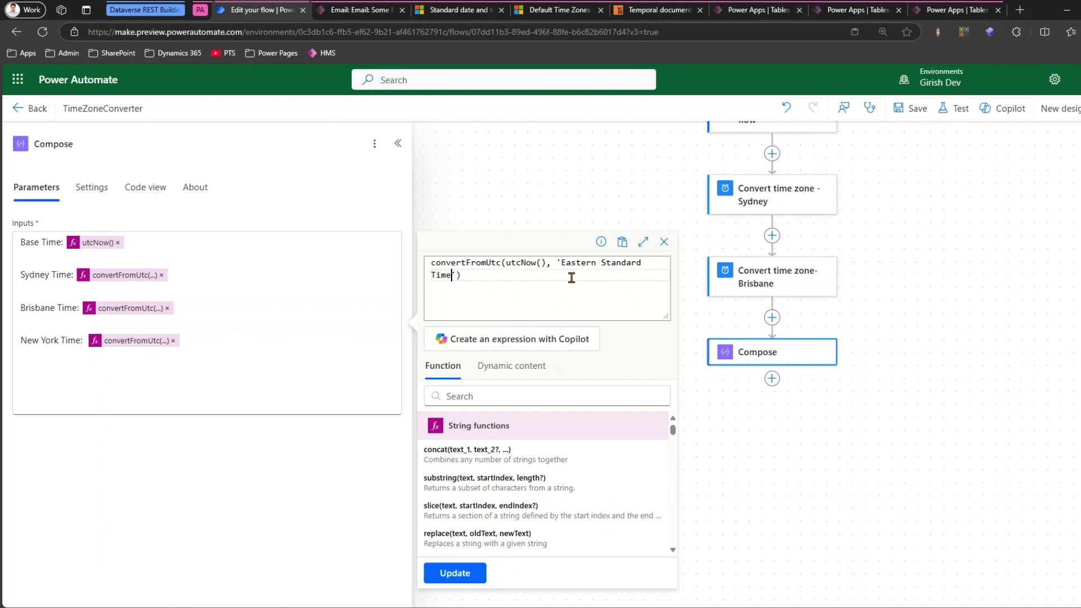
click(462, 579)
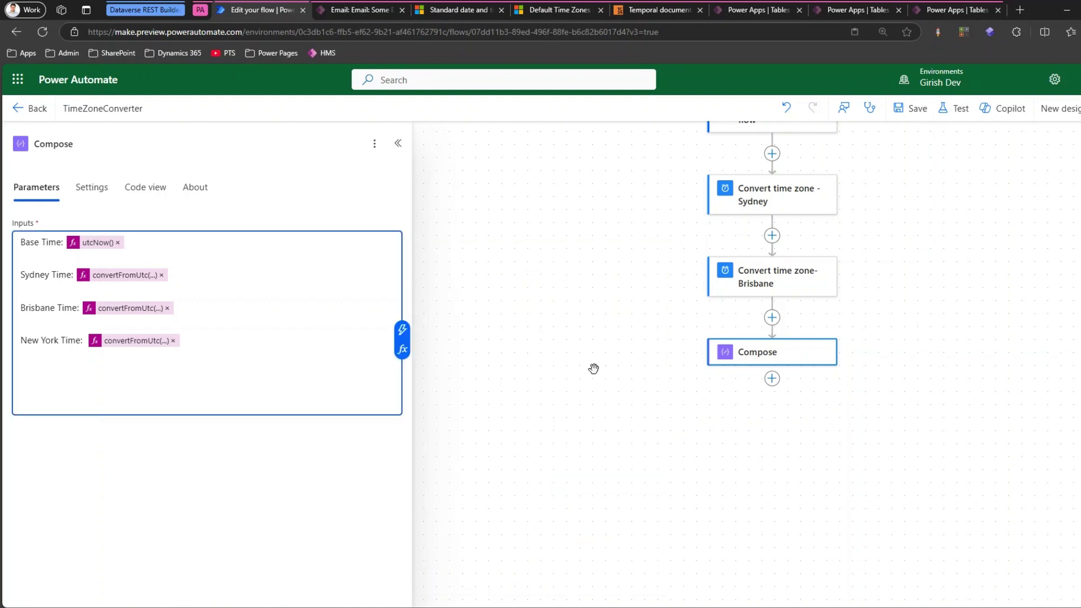
click(919, 111)
click(919, 110)
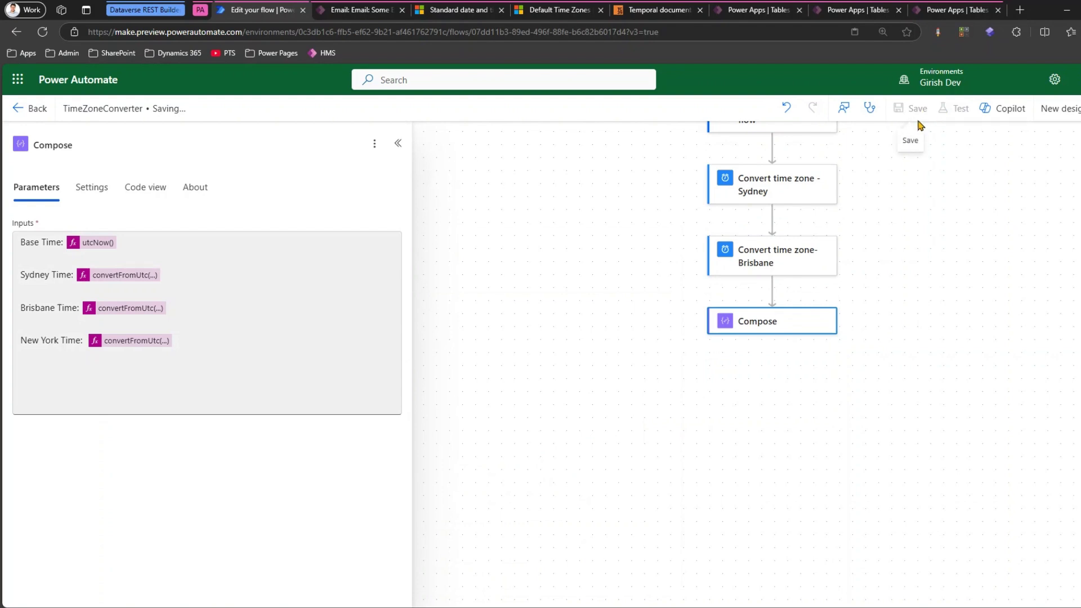
Step: Review the tzutil /l command for listing current time zones on the Default Time Zones page and return to the flow
click(543, 9)
scroll(456, 300, up, 10)
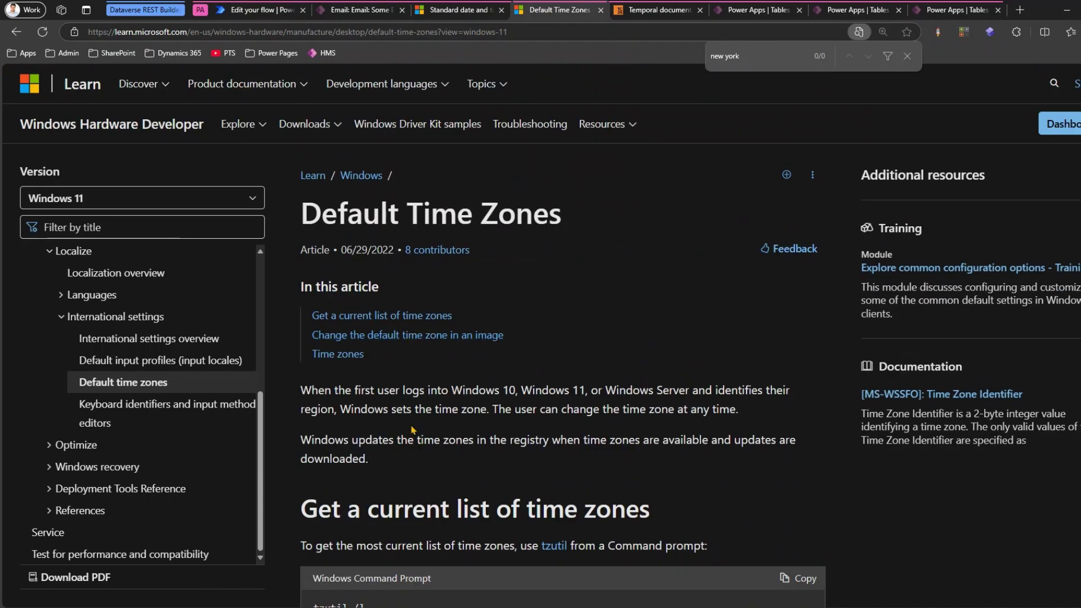
scroll(411, 430, down, 3)
drag(313, 411, 379, 425)
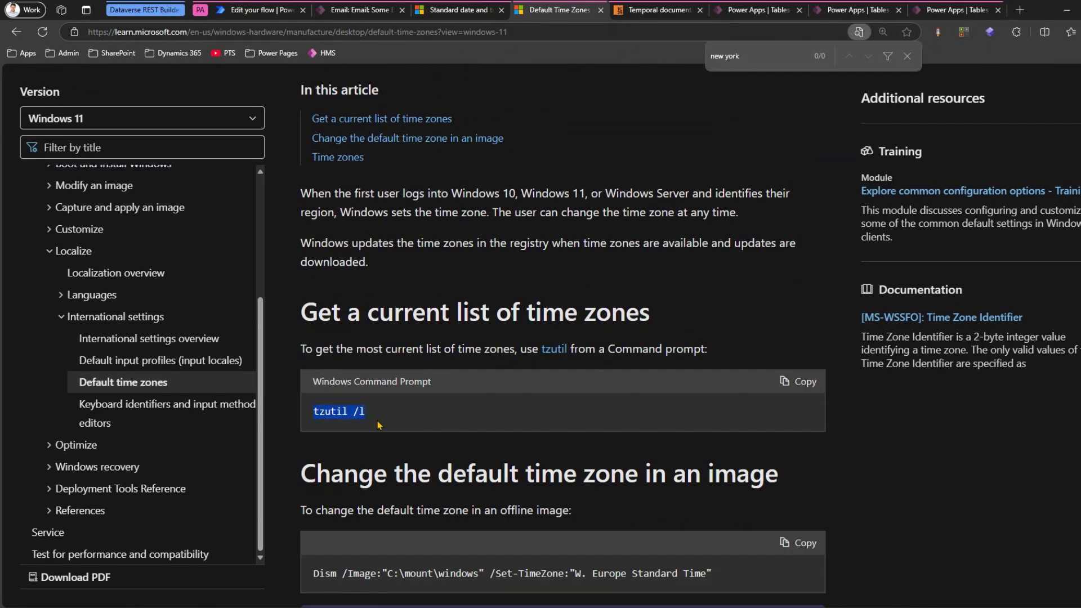
click(331, 351)
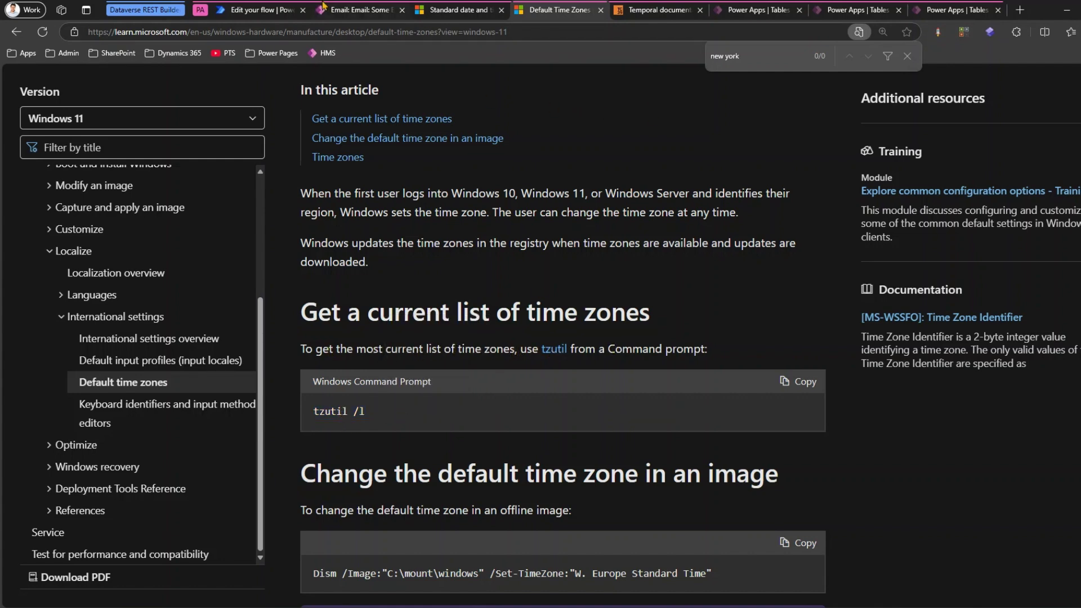
click(263, 11)
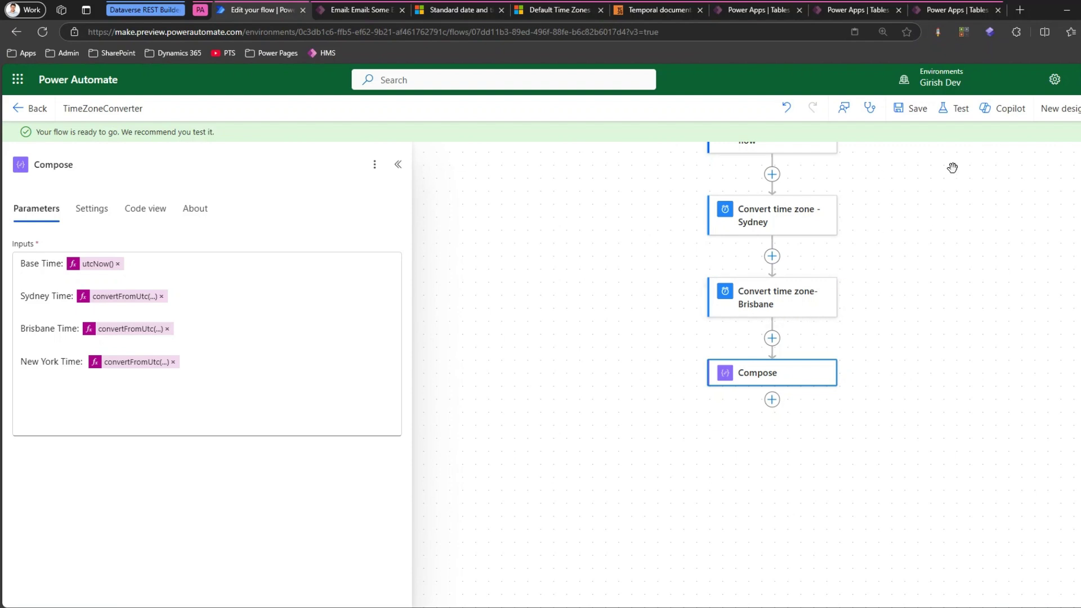
Step: Save and test-run the TimeZoneConverter flow, and examine the base and converted times in the Compose action's run results
click(913, 108)
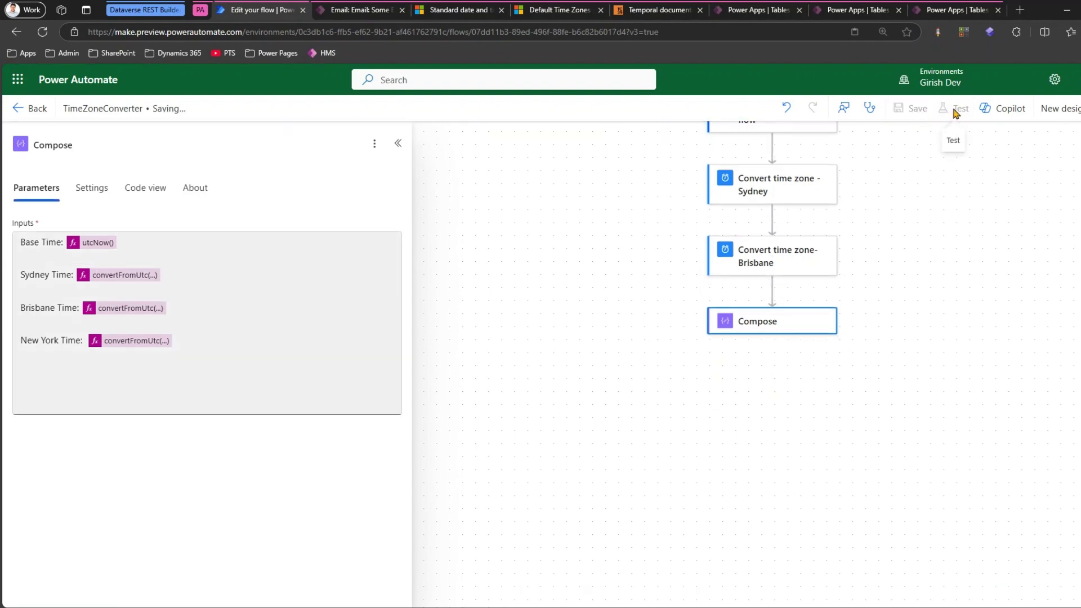
click(957, 109)
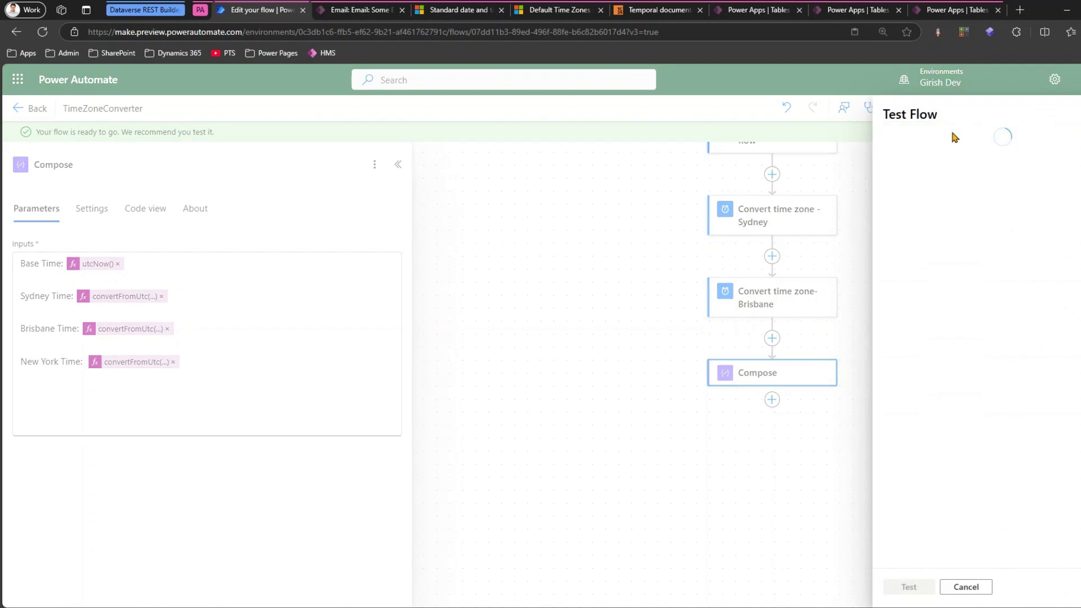
click(912, 586)
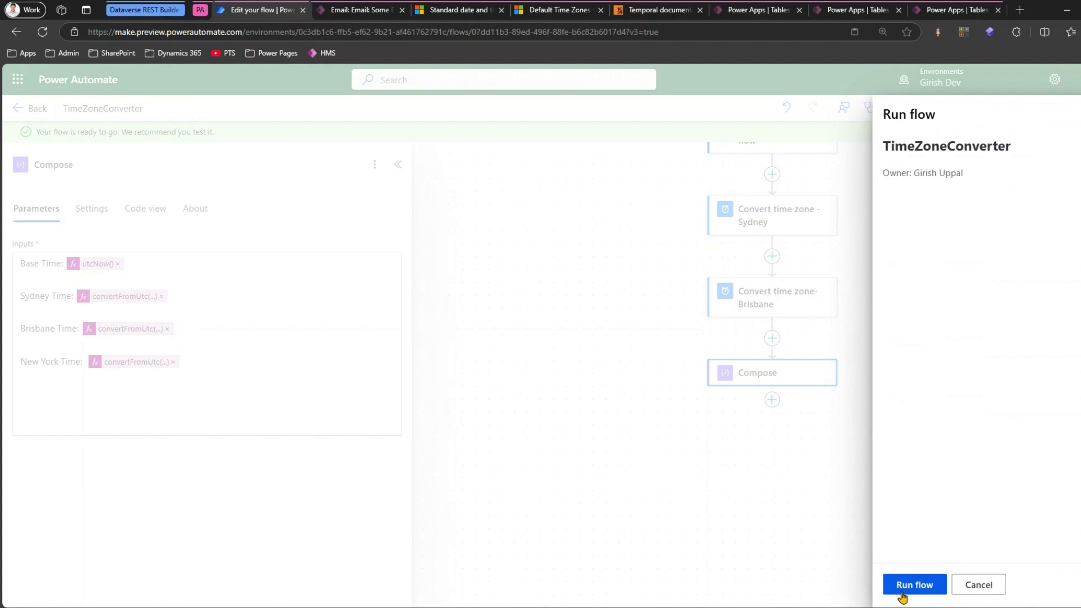
click(903, 588)
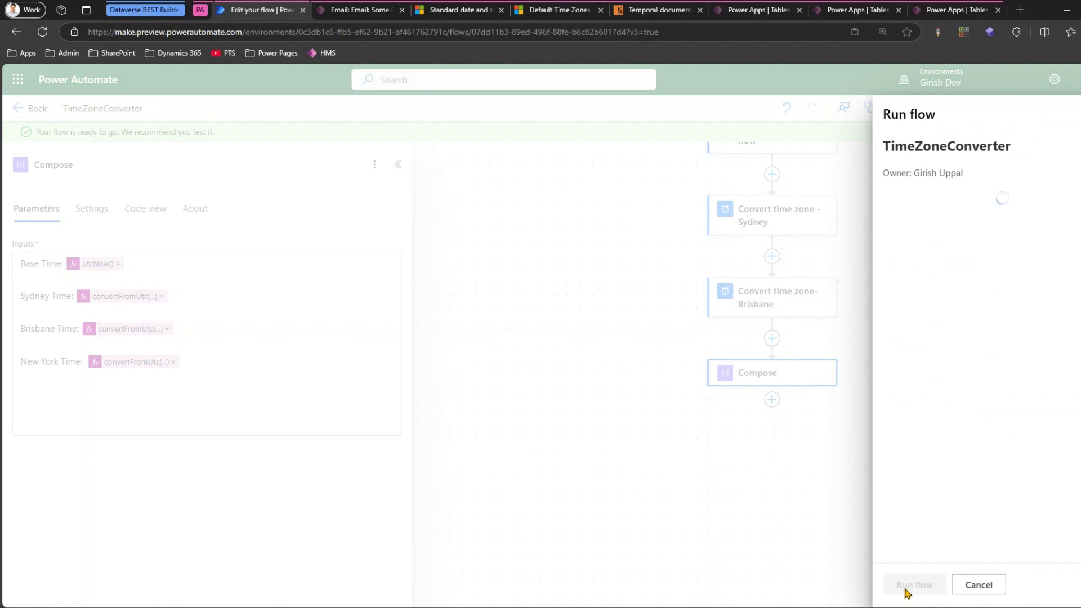
click(904, 584)
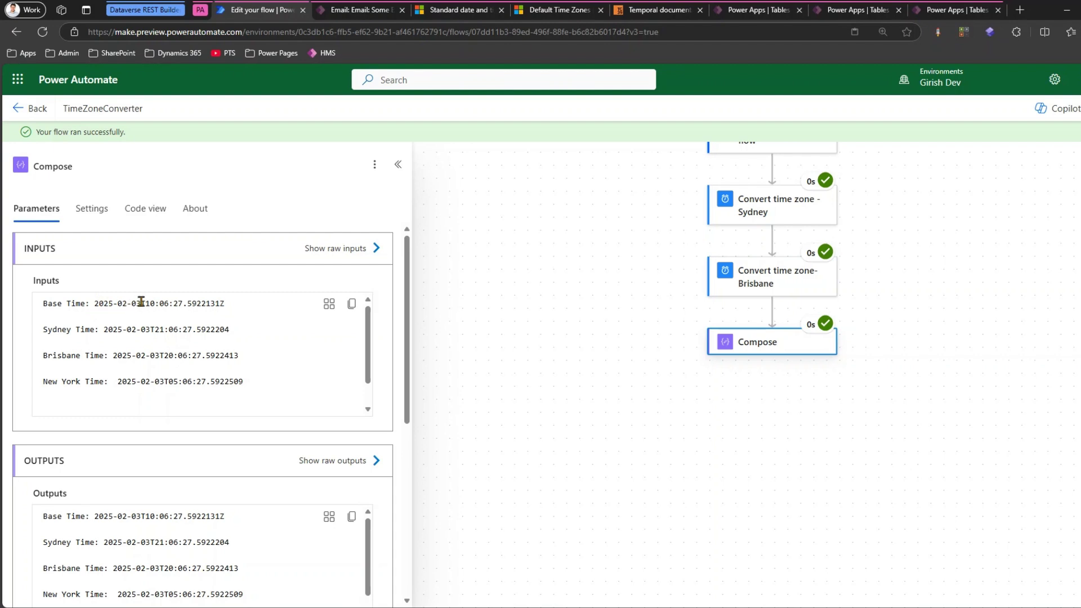
drag(142, 302, 243, 381)
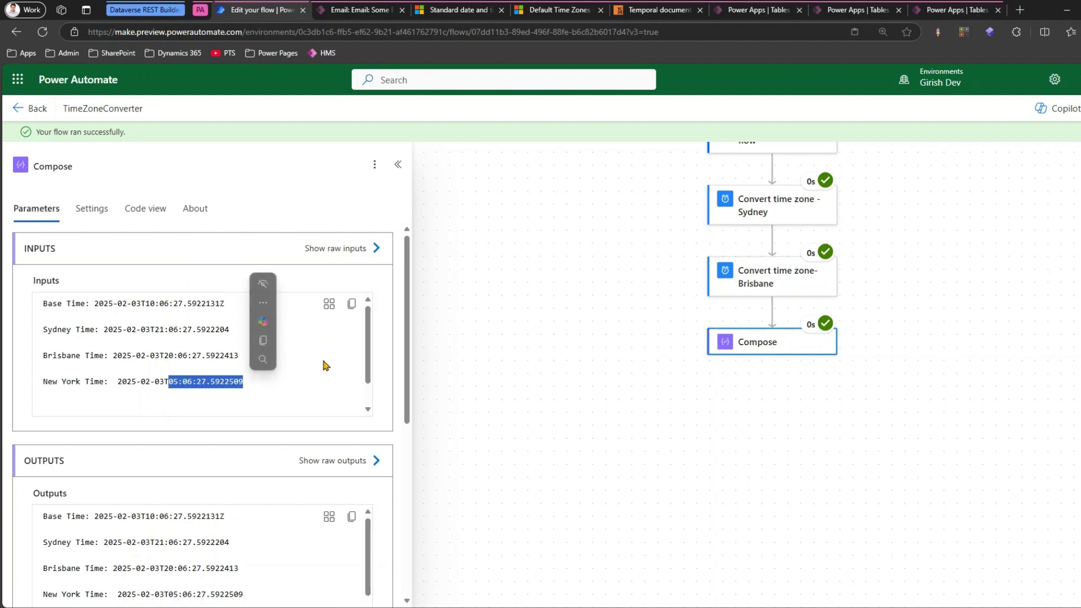